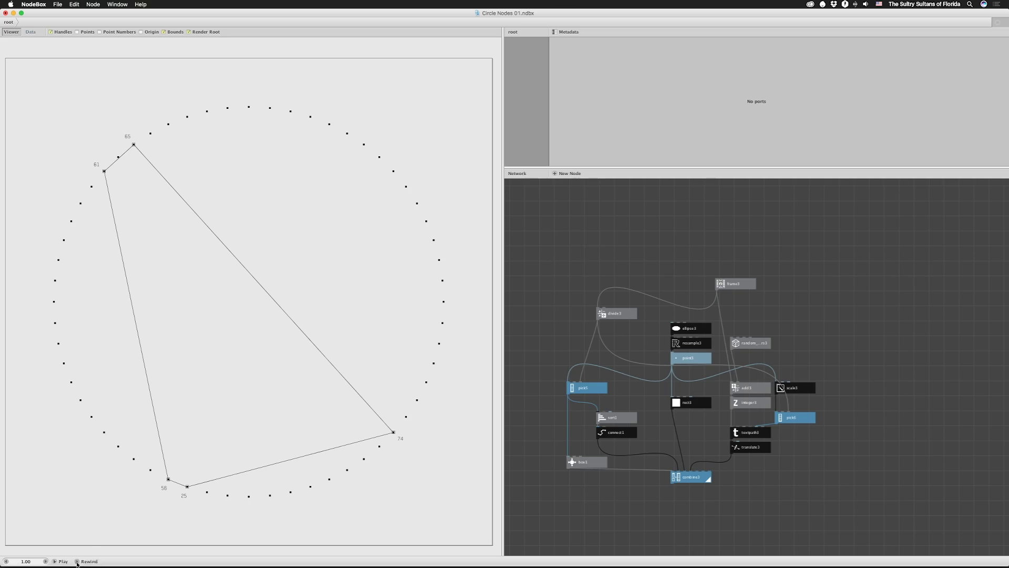
# Step: Start playing the Circle Nodes 01 animation so the five-point polygon redraws every frame
pyautogui.click(60, 561)
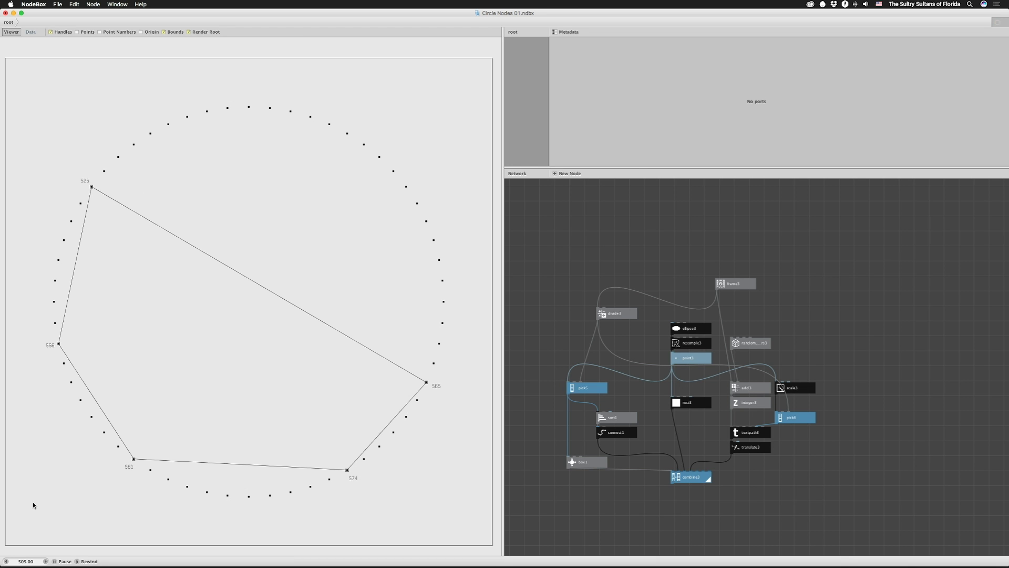
# Step: Pause the animation and jump to frame 1, then to frame 0
pyautogui.click(62, 561)
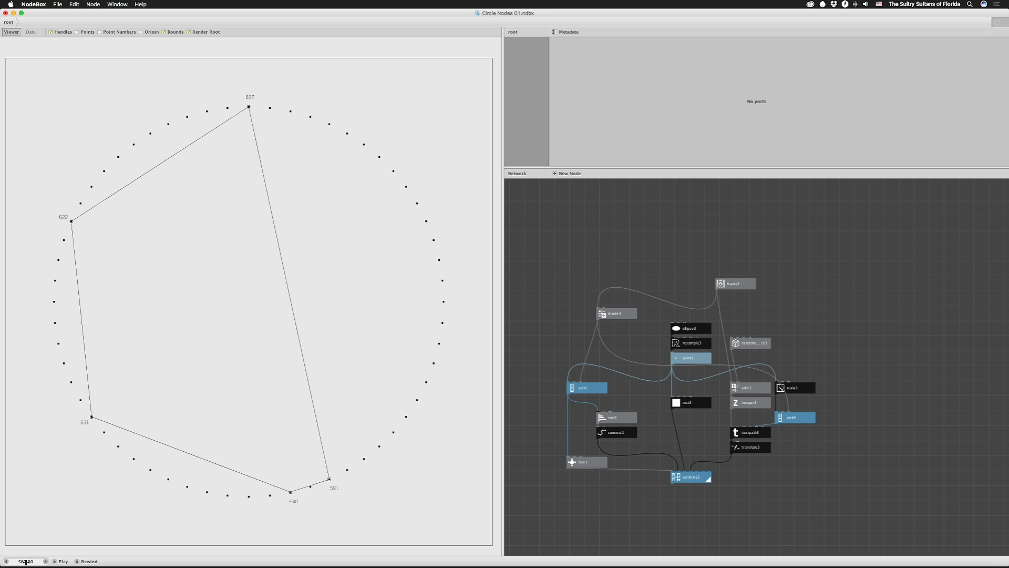
pyautogui.click(27, 561)
pyautogui.write('1')
pyautogui.press('Return')
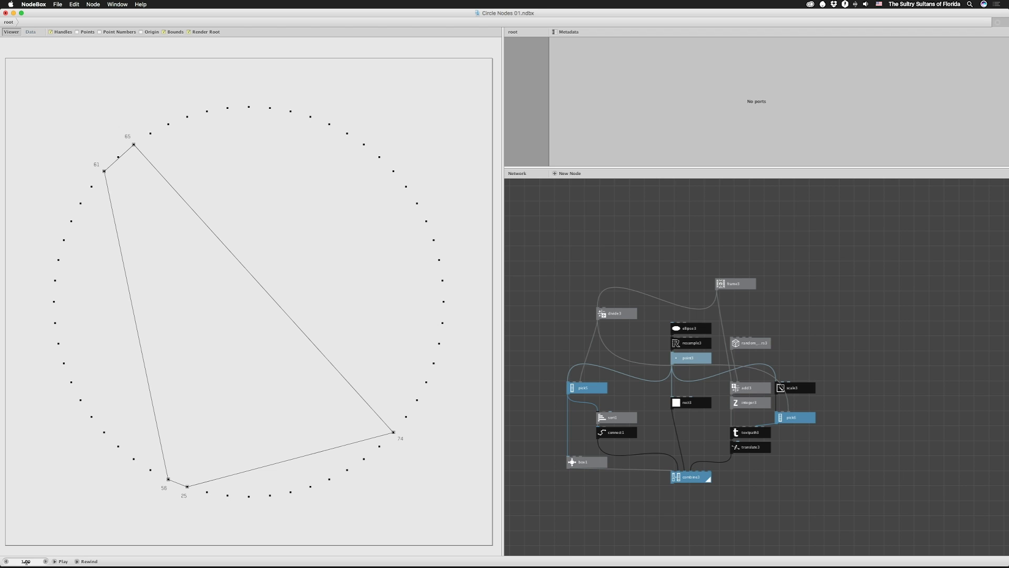
pyautogui.click(26, 562)
pyautogui.write('0')
pyautogui.press('Return')
# Step: Resume playback briefly, then set the current frame back to 0
pyautogui.click(27, 561)
pyautogui.click(55, 562)
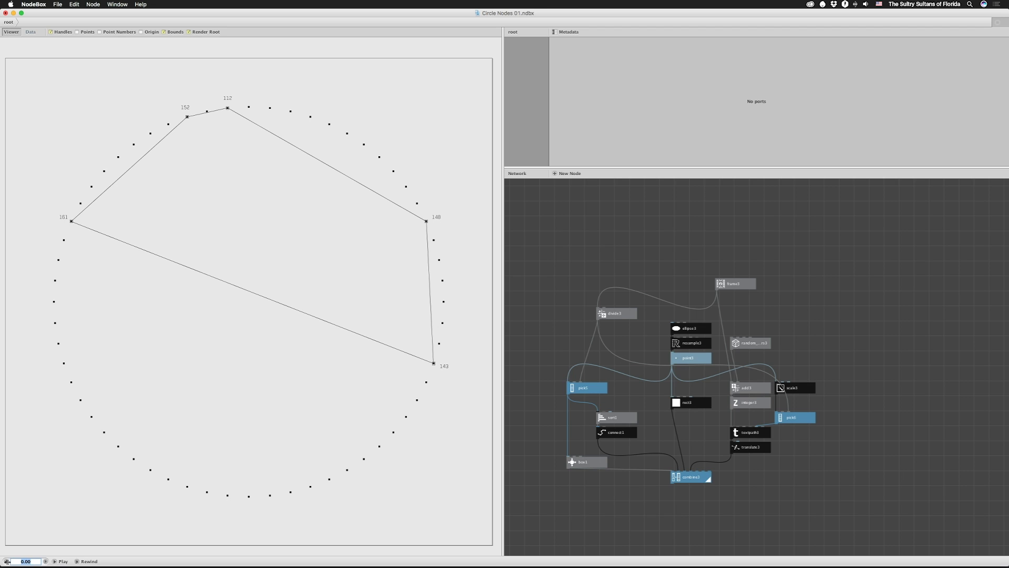
pyautogui.press('Return')
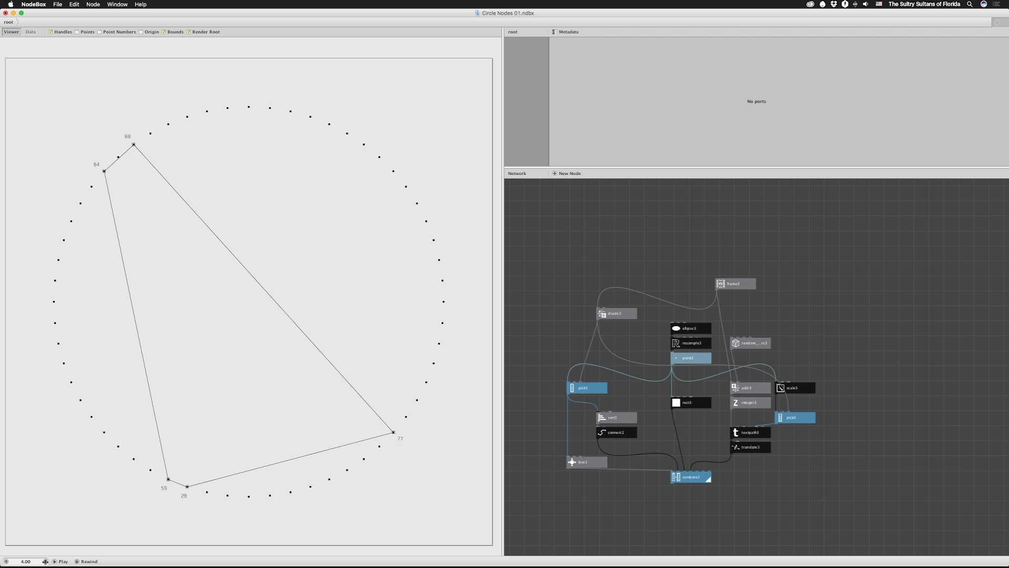
pyautogui.doubleClick(25, 562)
pyautogui.write('0')
pyautogui.press('Return')
# Step: Toggle the viewer's bounds rectangle off and back on, then bring up the File menu
pyautogui.click(163, 31)
pyautogui.click(163, 30)
pyautogui.click(64, 3)
pyautogui.click(77, 92)
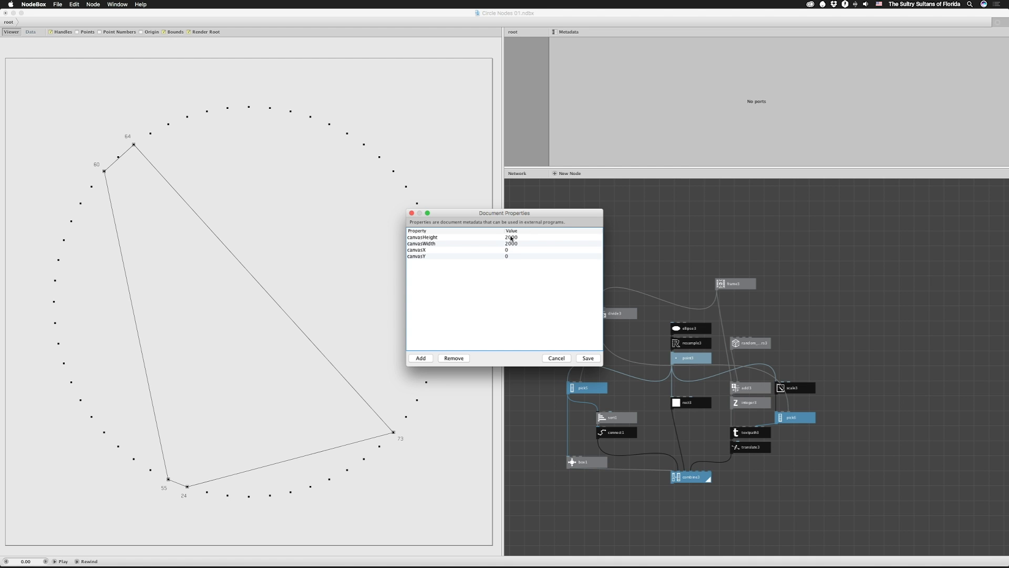
pyautogui.doubleClick(511, 237)
pyautogui.moveTo(520, 237); pyautogui.dragTo(478, 237)
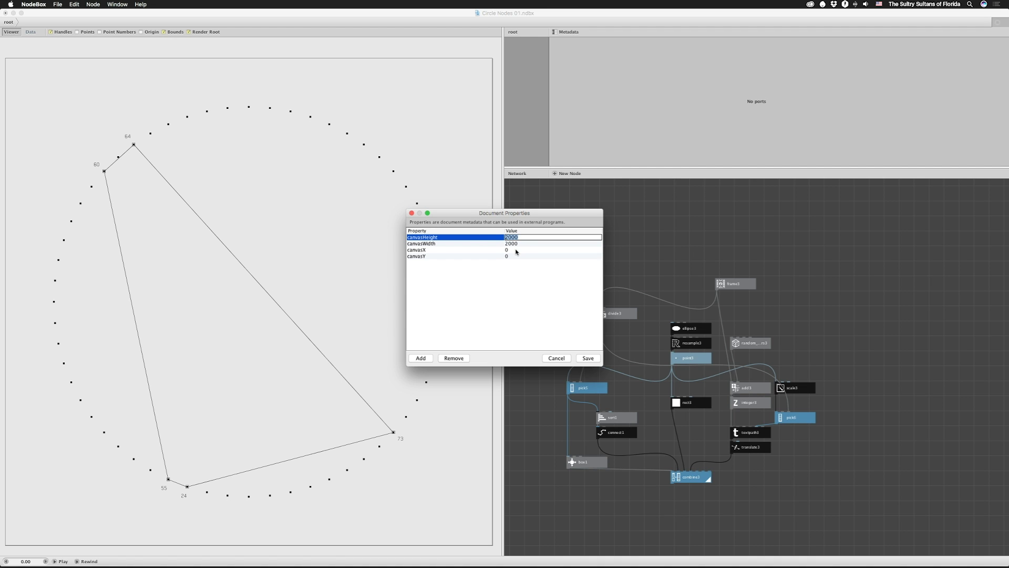
pyautogui.press('Return')
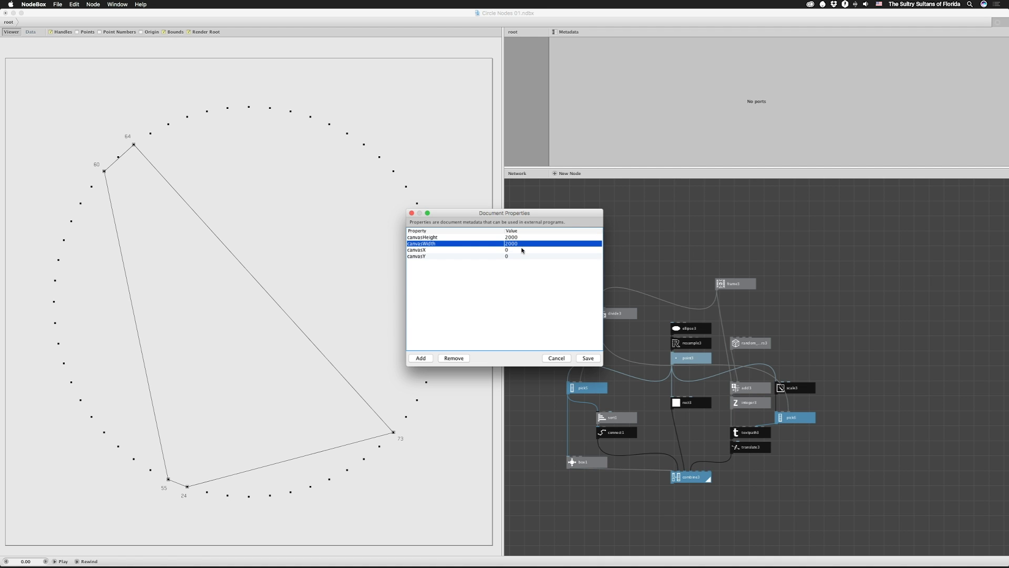
pyautogui.click(594, 359)
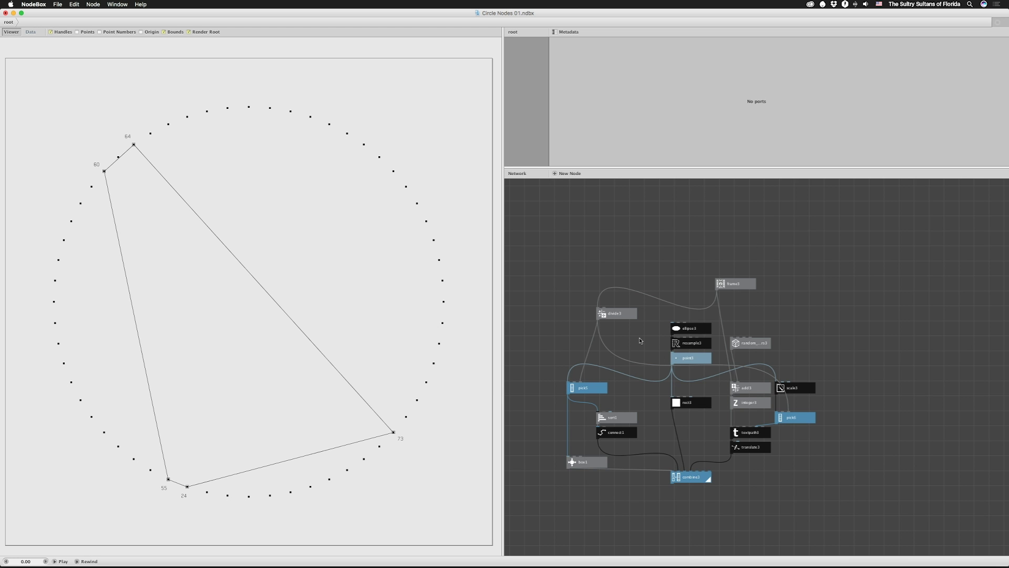
# Step: Zoom and pan the network, then render the ellipse3 node's output
pyautogui.scroll(-3, 640, 339)
pyautogui.scroll(3, 631, 340)
pyautogui.scroll(-6, 604, 342)
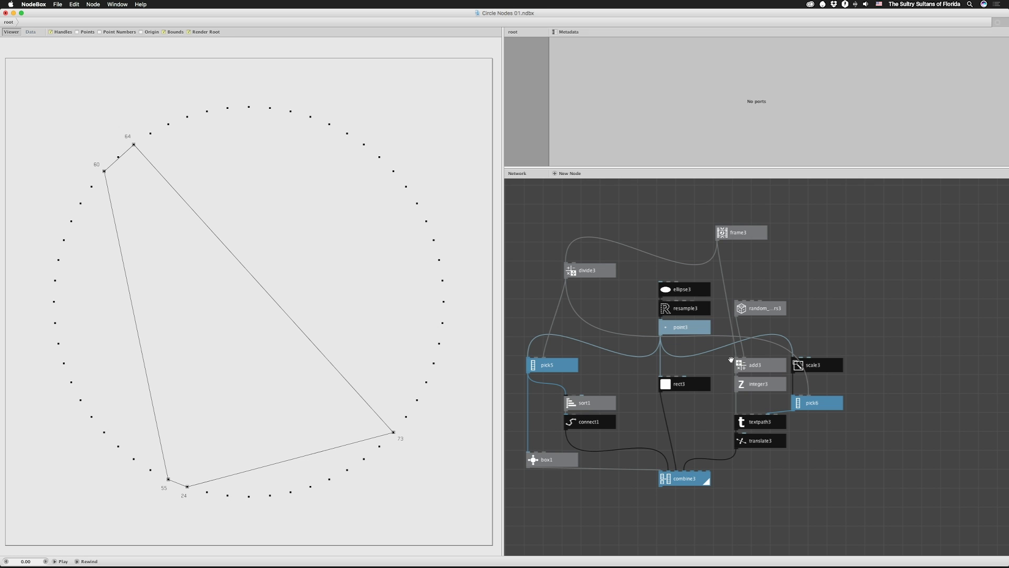
pyautogui.hscroll(-2, 577, 360)
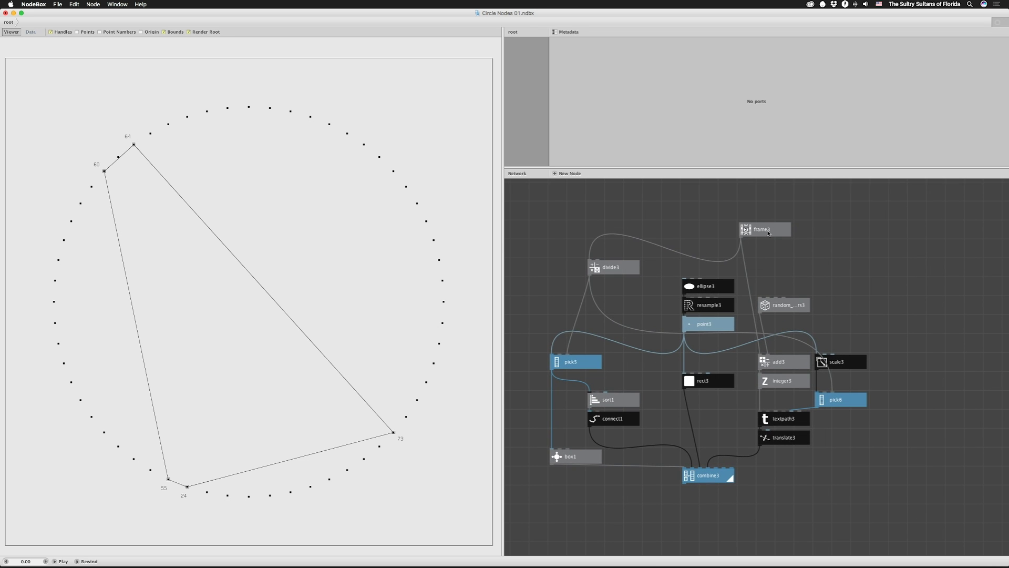
pyautogui.click(715, 291)
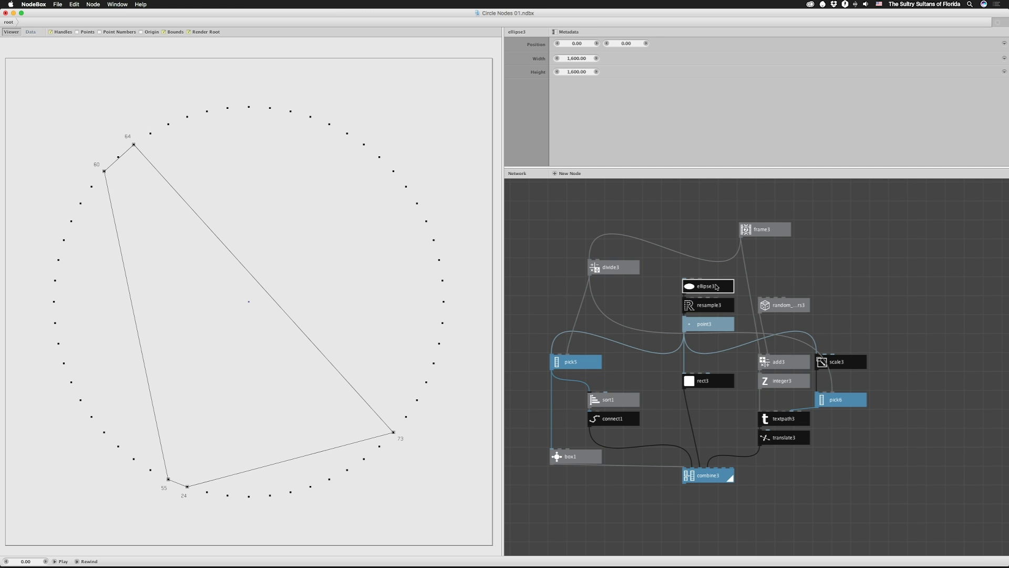
pyautogui.doubleClick(717, 287)
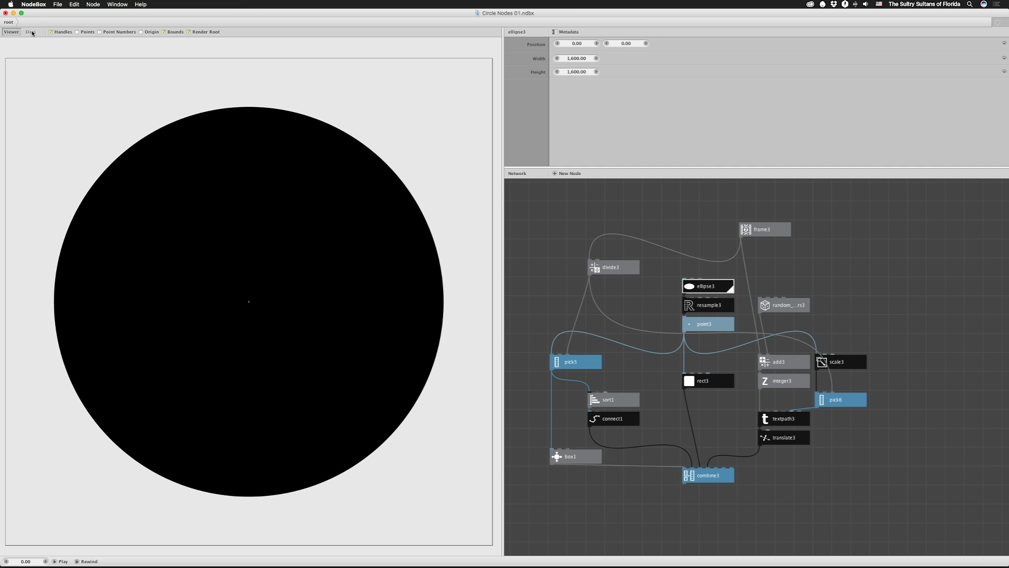
# Step: In the Data table, inspect divide3 and then frame3, whose output reads 1.0
pyautogui.click(31, 33)
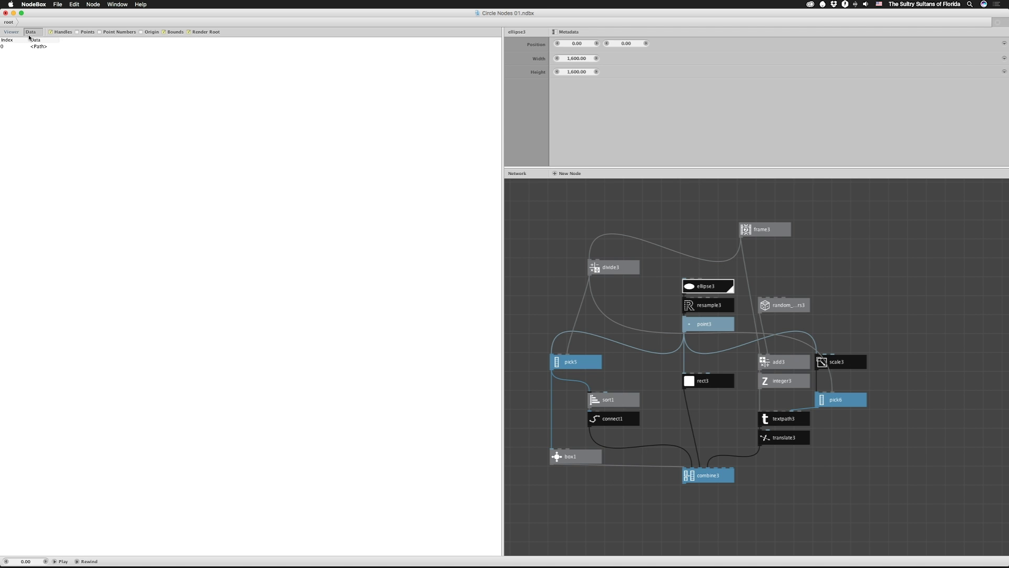
pyautogui.click(614, 268)
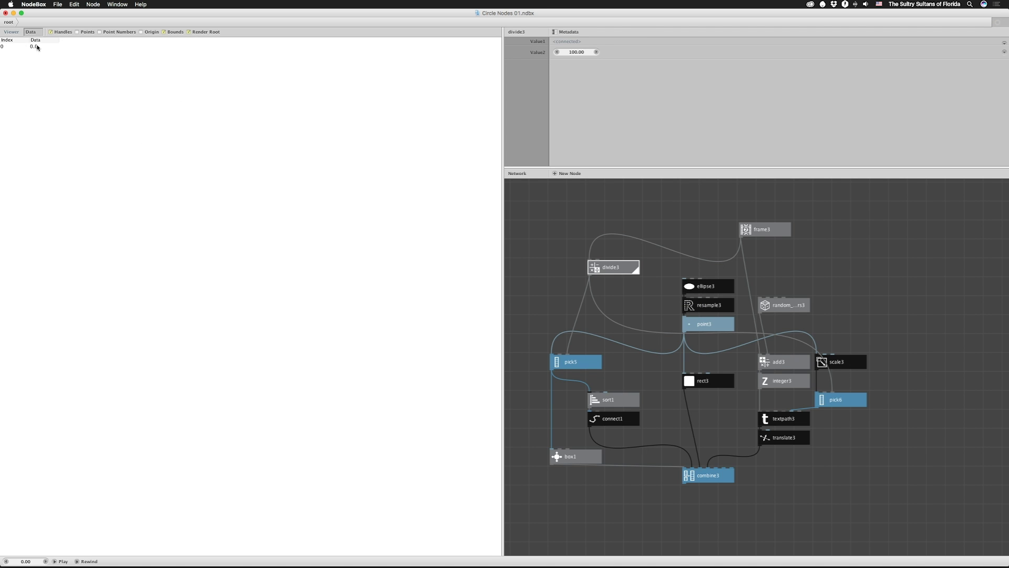
pyautogui.click(780, 231)
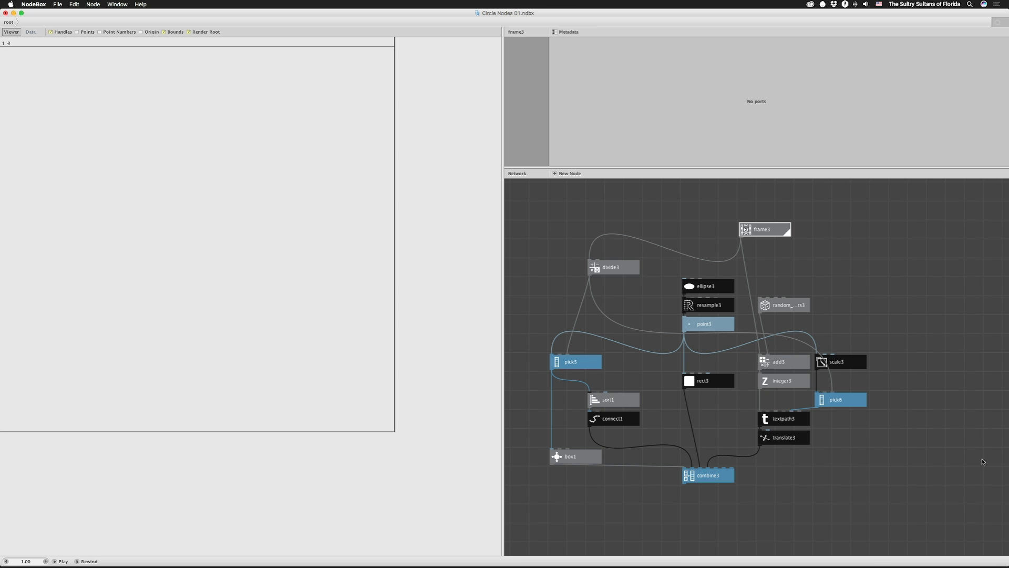
# Step: Re-render combine3, inspect frame3 and box1, then render ellipse3's 1,600 by 1,600 black circle
pyautogui.doubleClick(714, 478)
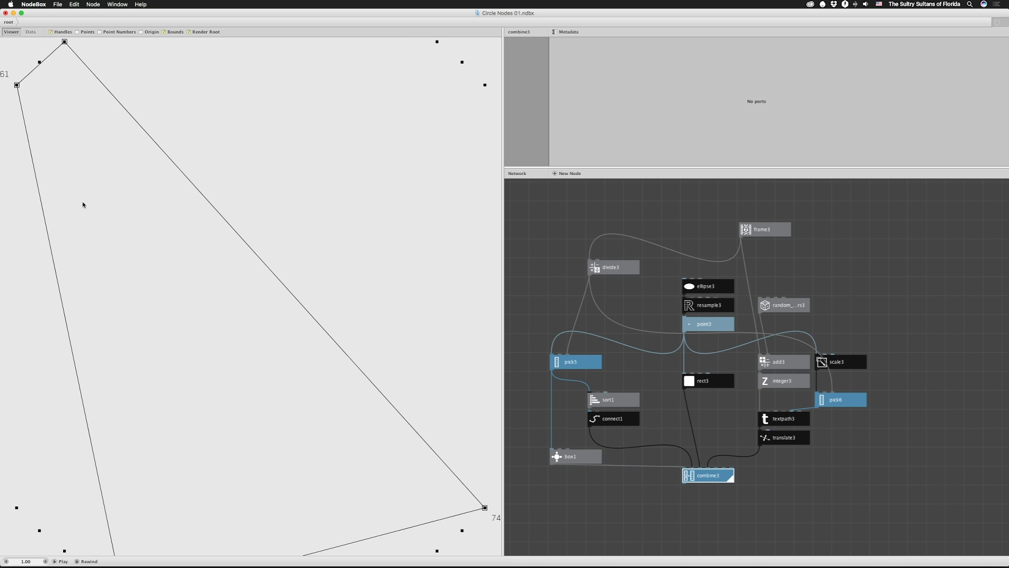
pyautogui.scroll(-3, 301, 337)
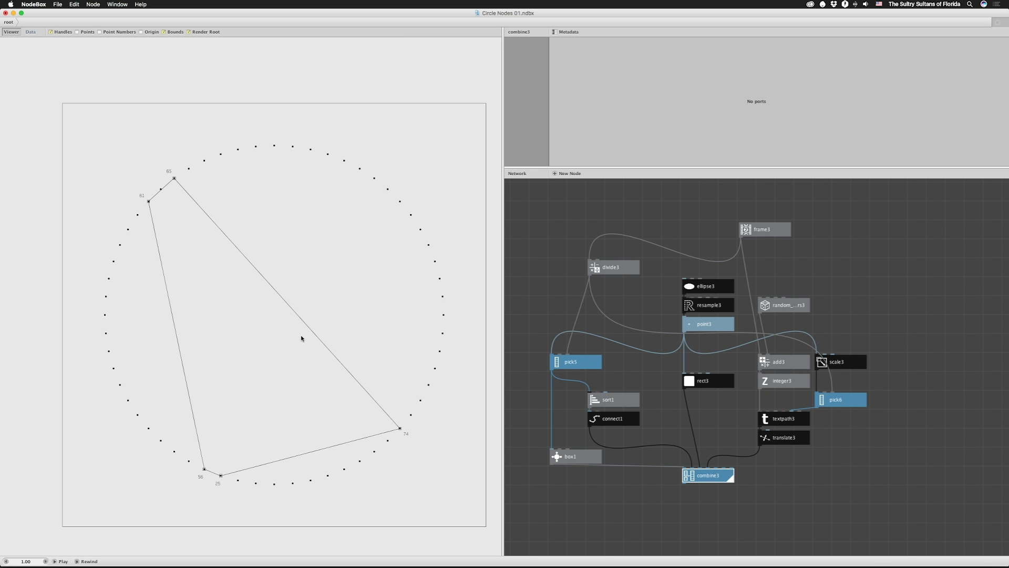
pyautogui.scroll(4, 310, 335)
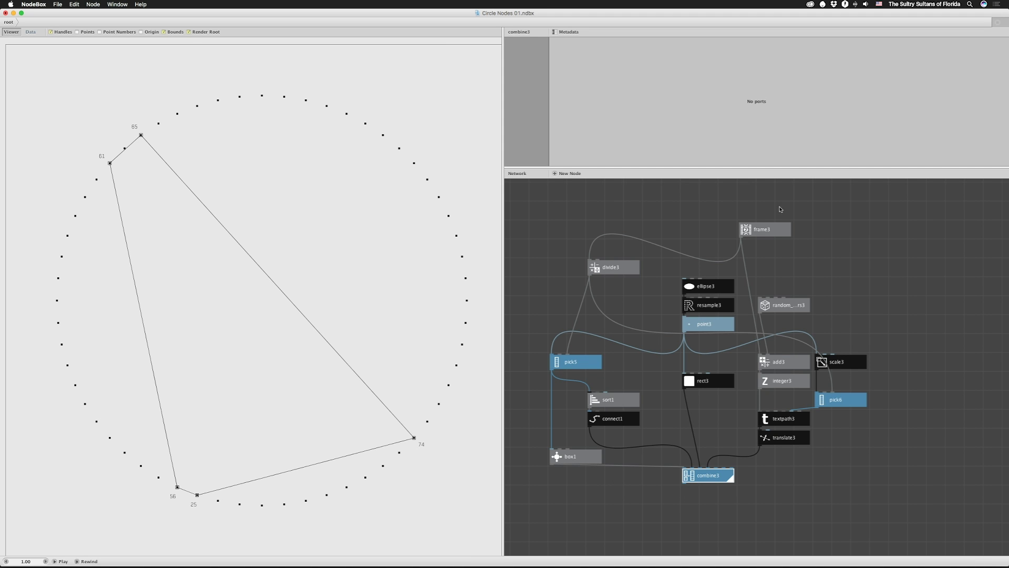
pyautogui.click(761, 227)
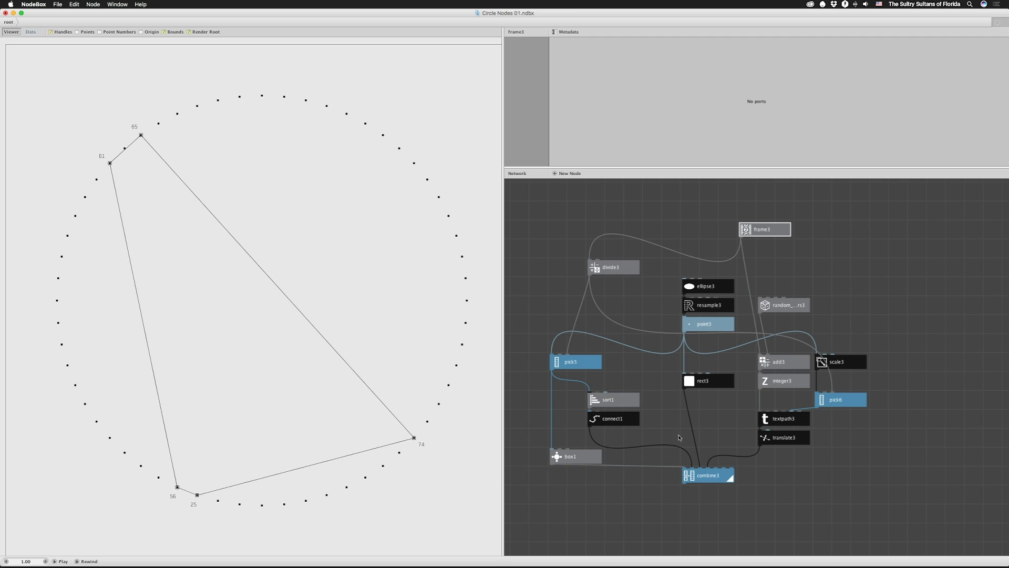
pyautogui.click(574, 457)
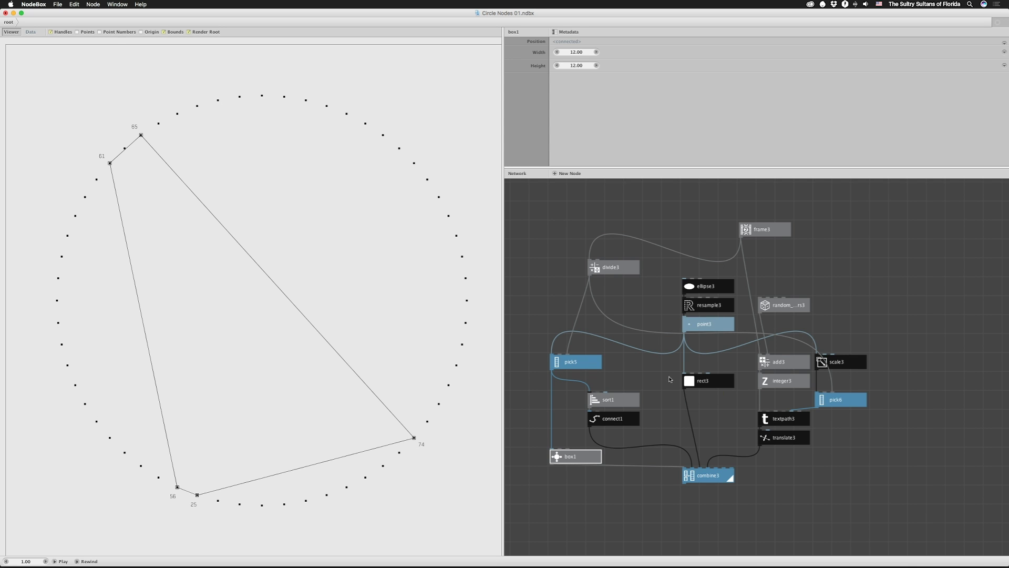
pyautogui.doubleClick(711, 287)
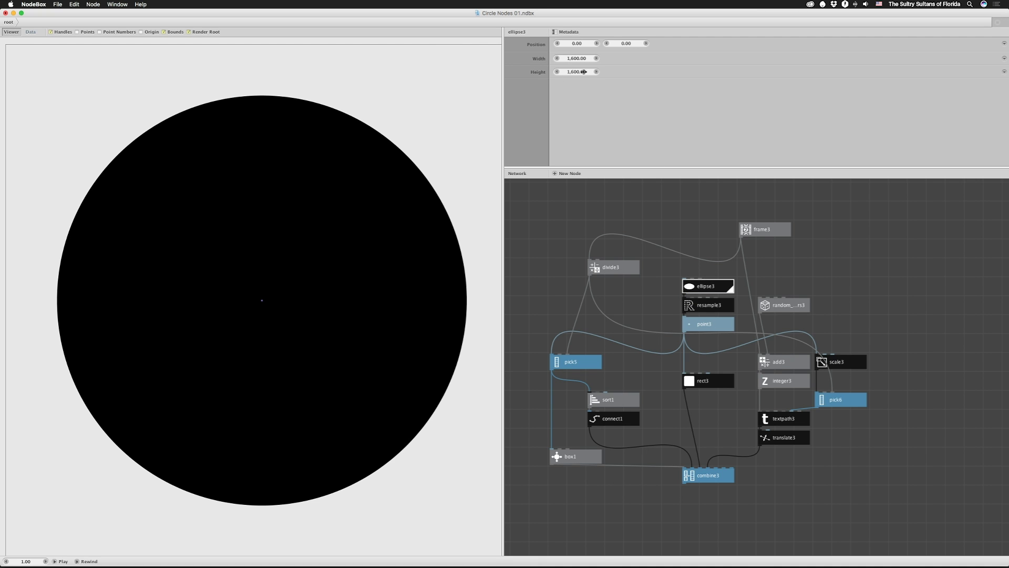
# Step: Shift the circle to X -324, then set ellipse3's Position X back to 0
pyautogui.moveTo(577, 44); pyautogui.dragTo(457, 68)
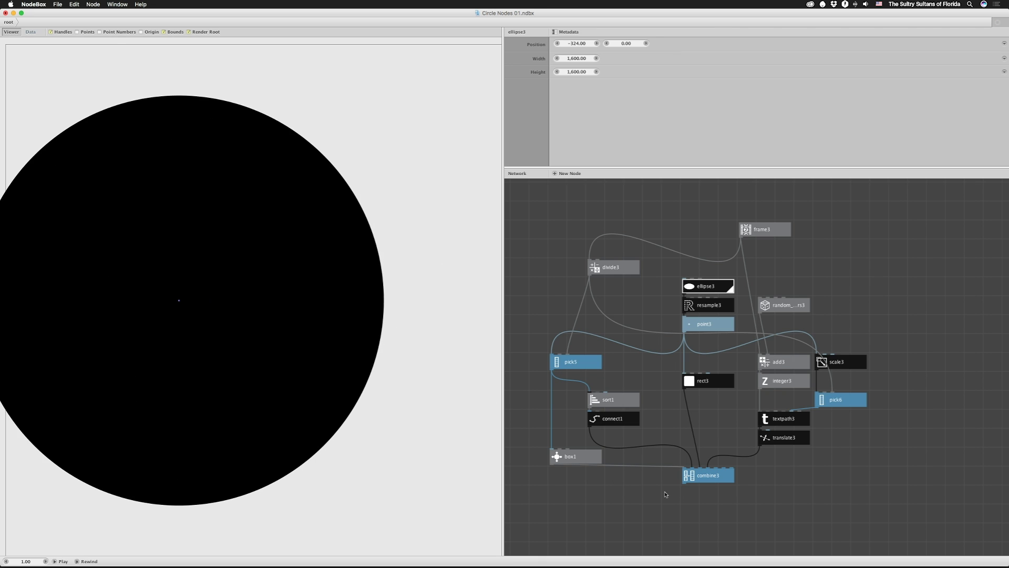
pyautogui.click(718, 478)
pyautogui.doubleClick(718, 479)
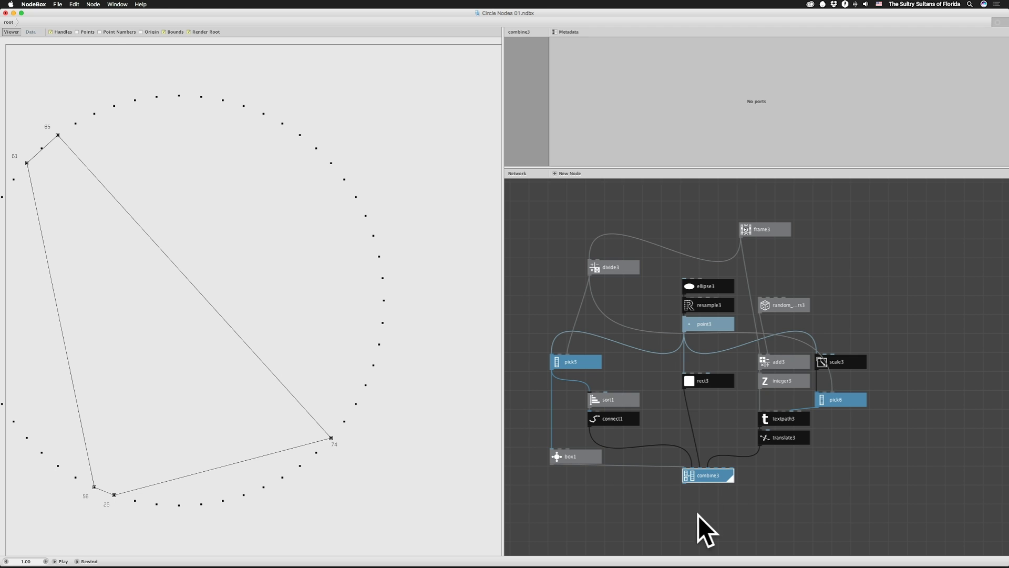
pyautogui.doubleClick(699, 288)
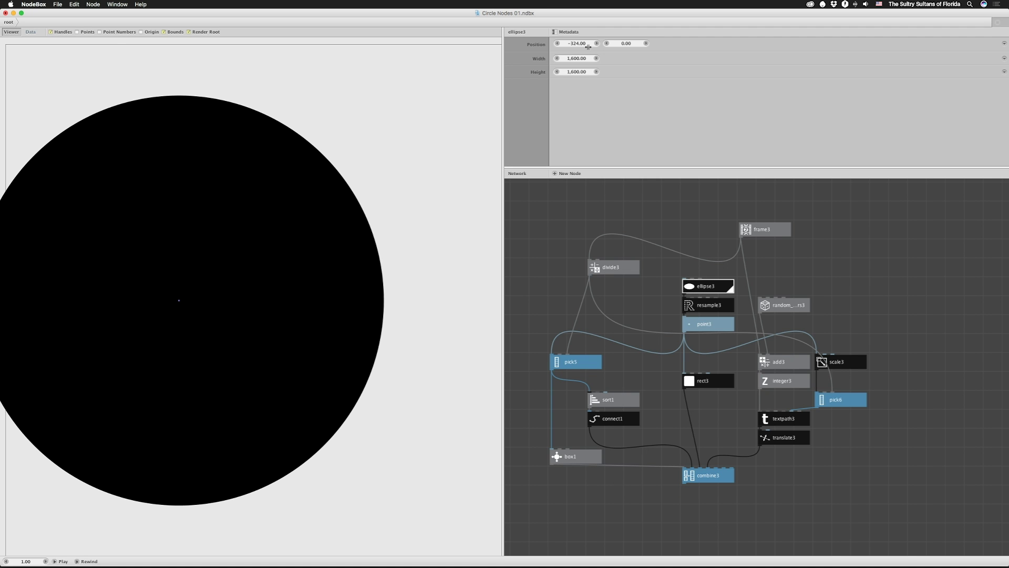
pyautogui.click(577, 43)
pyautogui.write('0')
pyautogui.press('Return')
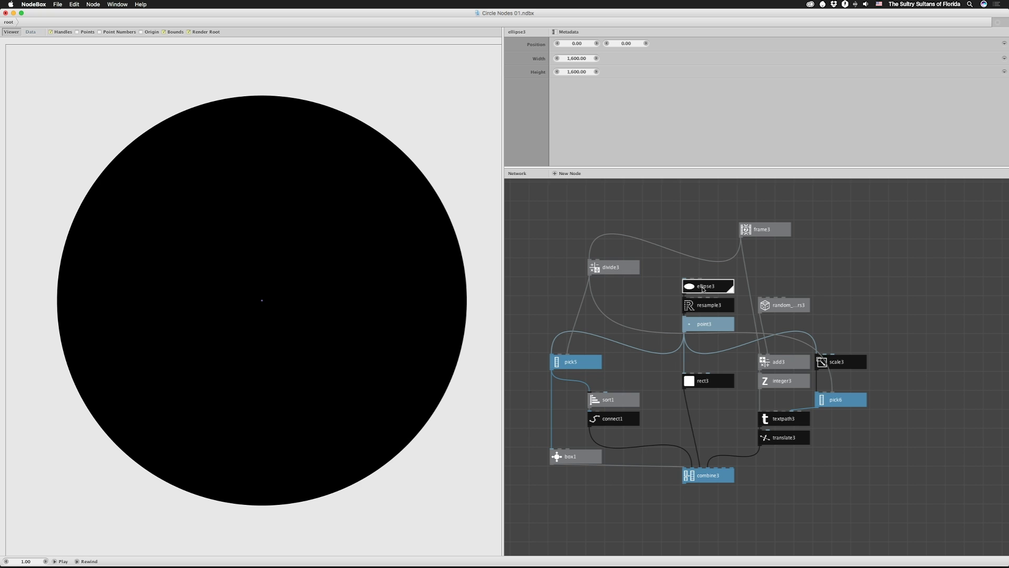
# Step: Create an ellipse4 copy of ellipse3 to the right of the network
pyautogui.moveTo(703, 288); pyautogui.dragTo(783, 269)
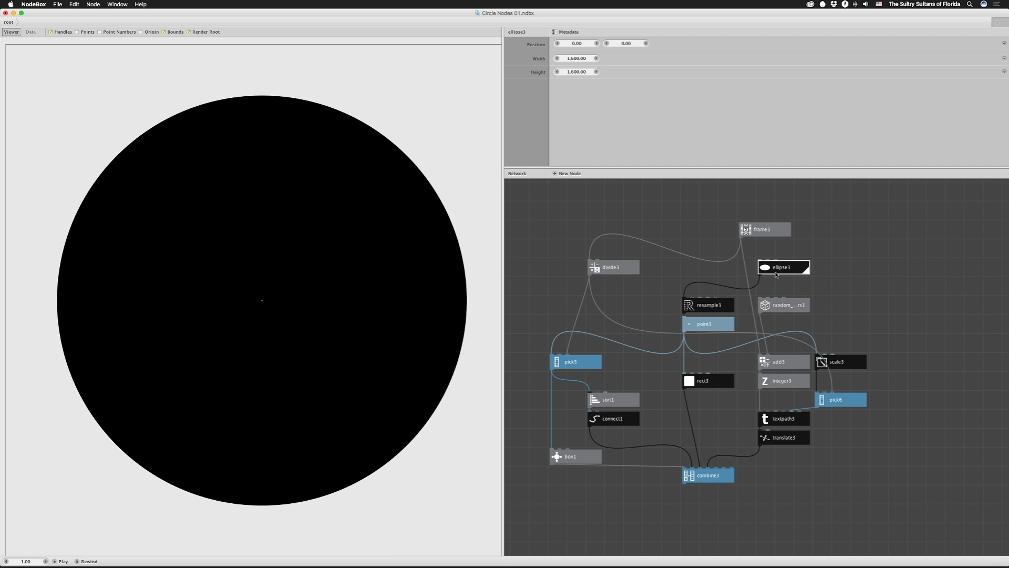
pyautogui.press('super+z')
pyautogui.moveTo(704, 289); pyautogui.dragTo(855, 274)
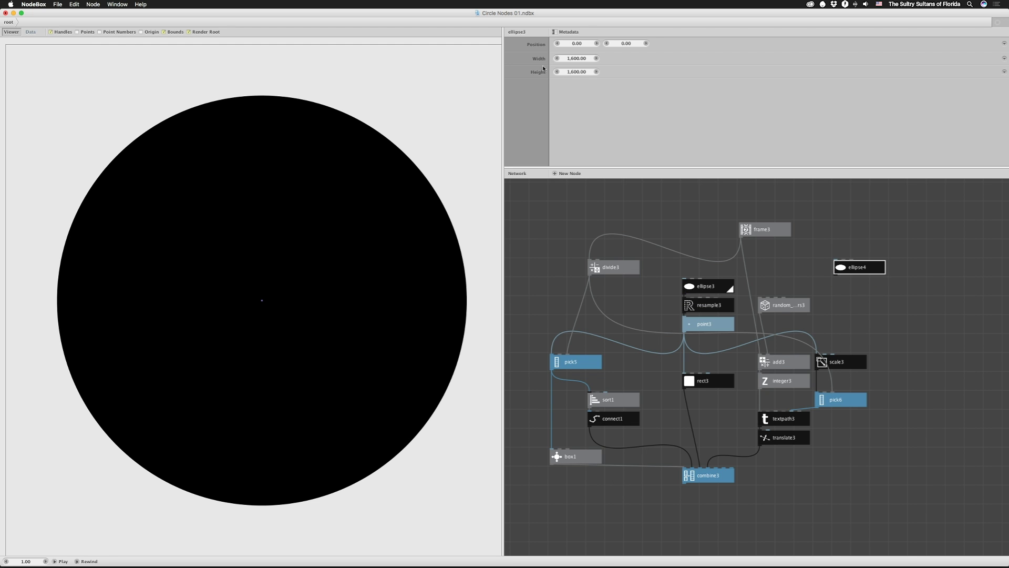
# Step: Reset the circle's Position X from -205 to 0 and delete the unused ellipse4 node
pyautogui.moveTo(576, 43); pyautogui.dragTo(415, 43)
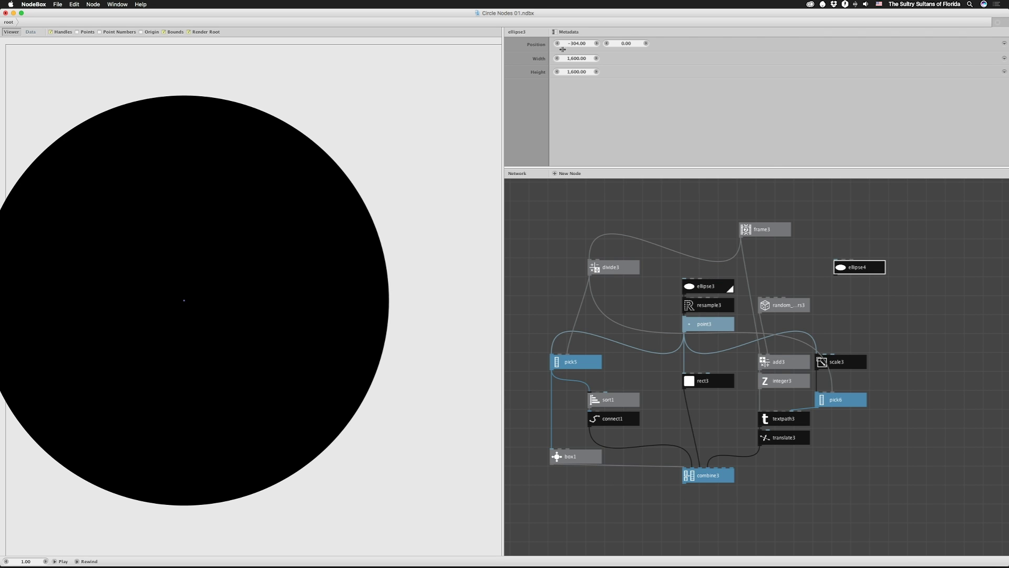
pyautogui.click(578, 44)
pyautogui.press('BackSpace')
pyautogui.write('0')
pyautogui.press('Return')
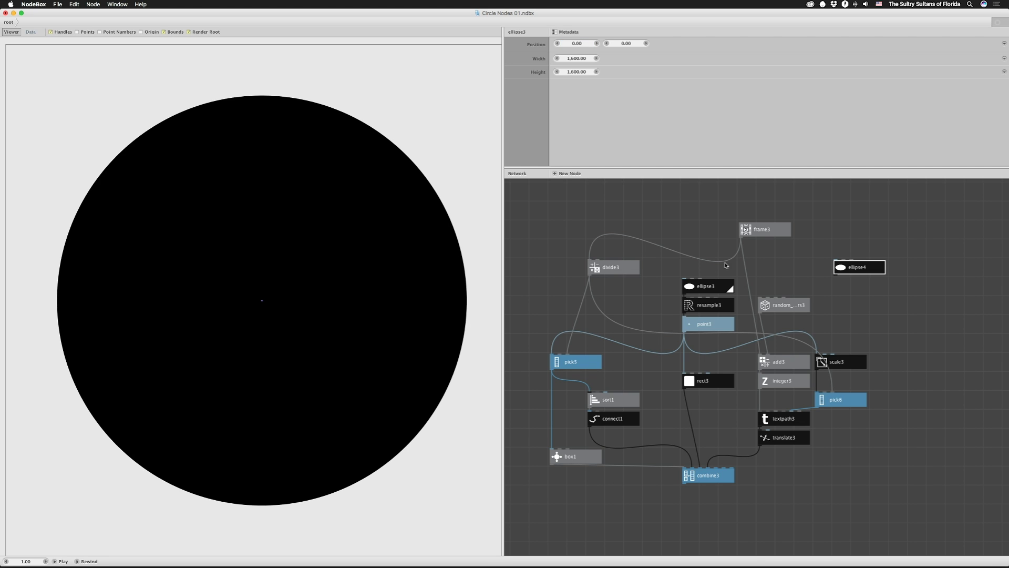
pyautogui.click(844, 283)
pyautogui.press('BackSpace')
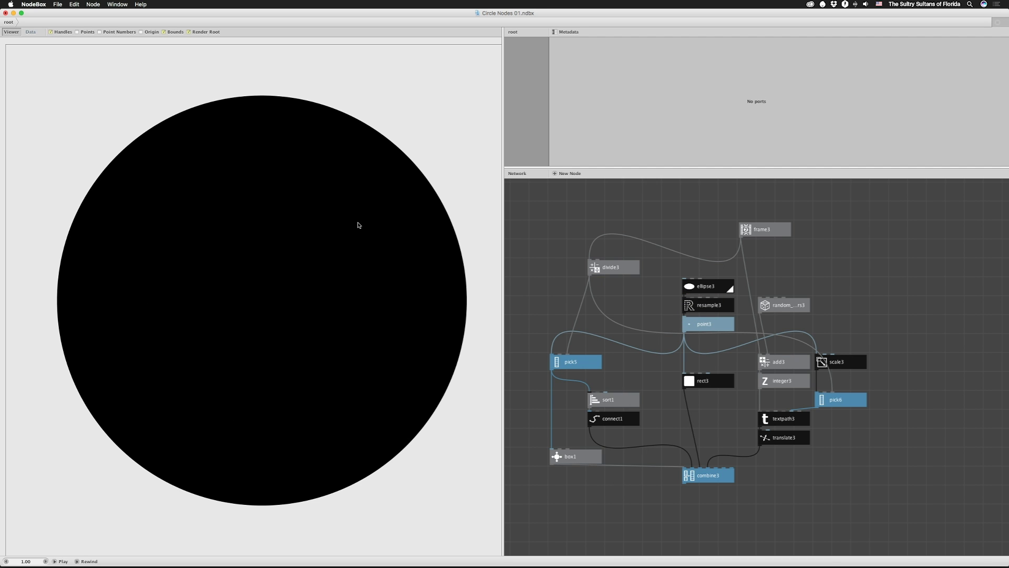
# Step: Check resample3's 60 points, render point3, and view its coordinates as a data table
pyautogui.scroll(-1, 706, 306)
pyautogui.click(707, 307)
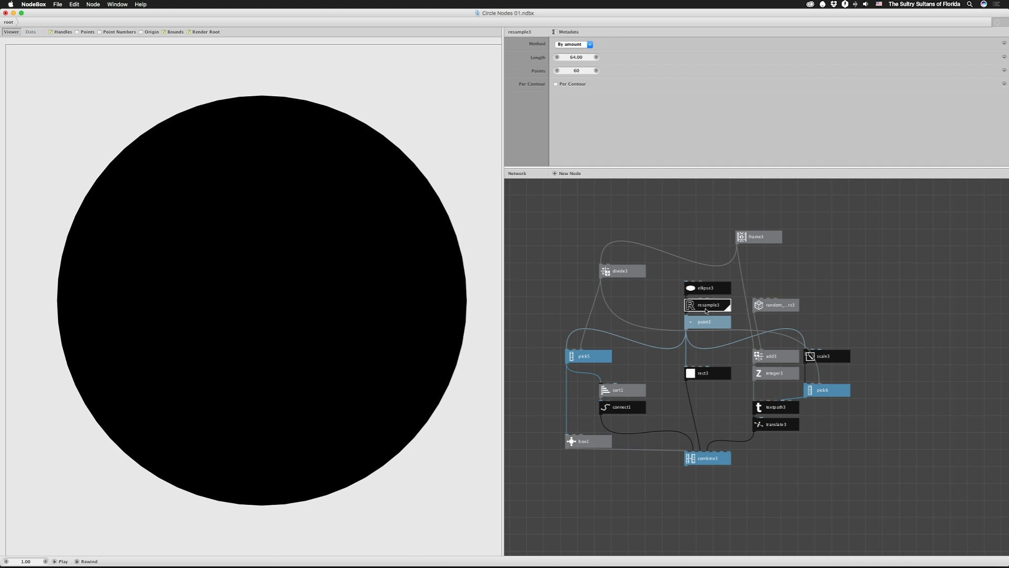
pyautogui.scroll(1, 707, 311)
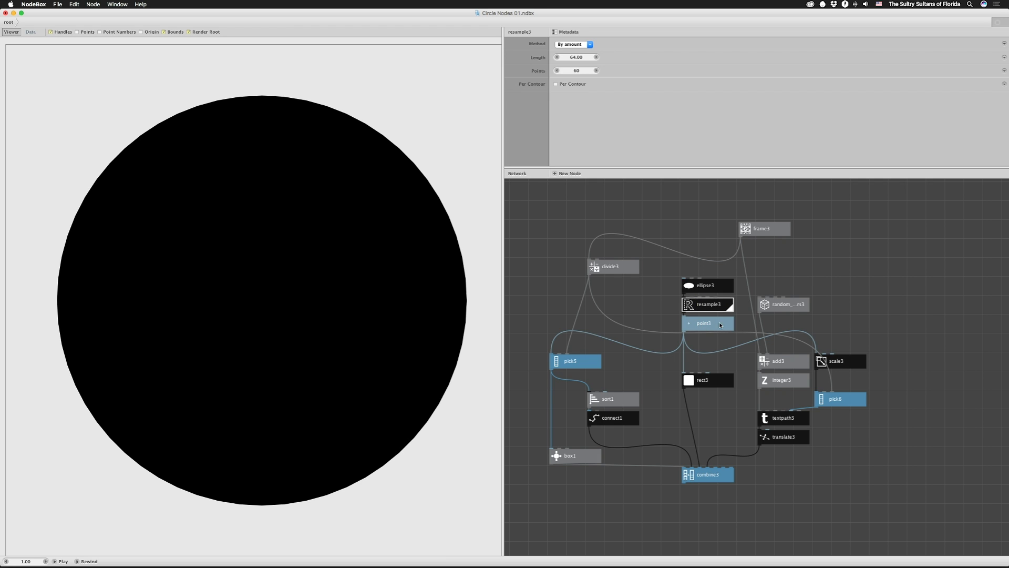
pyautogui.doubleClick(707, 325)
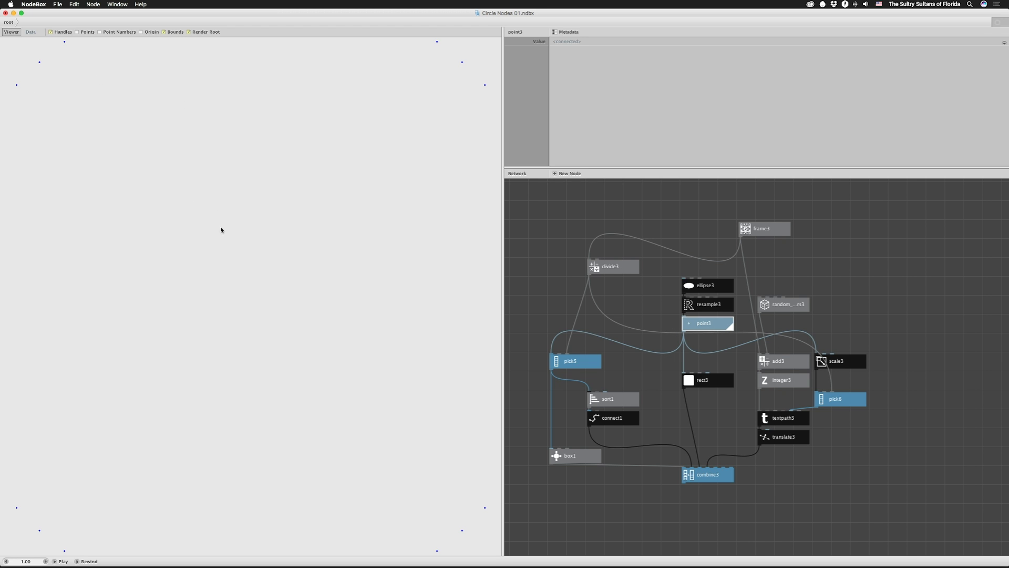
pyautogui.scroll(-3, 225, 240)
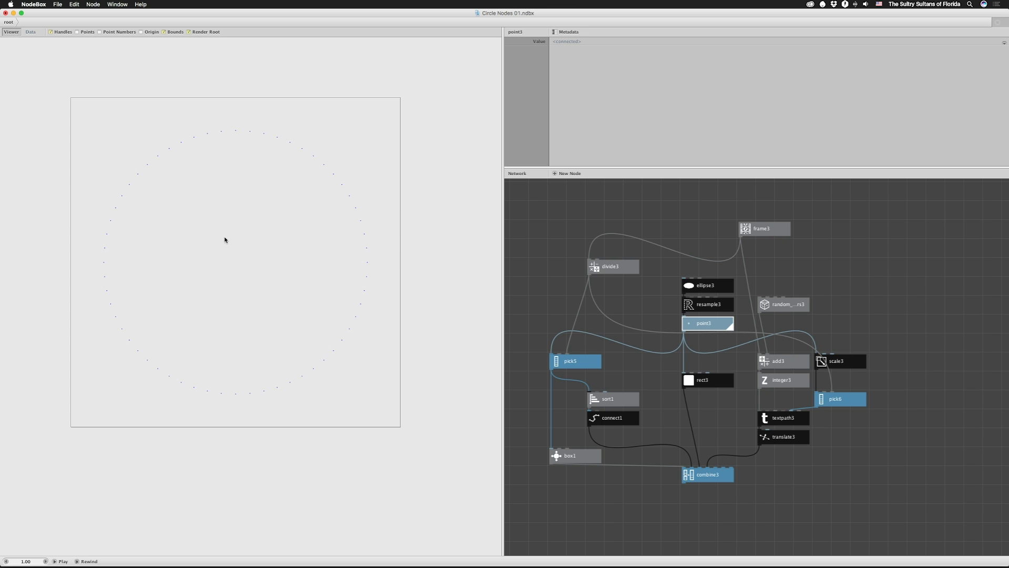
pyautogui.scroll(1, 225, 240)
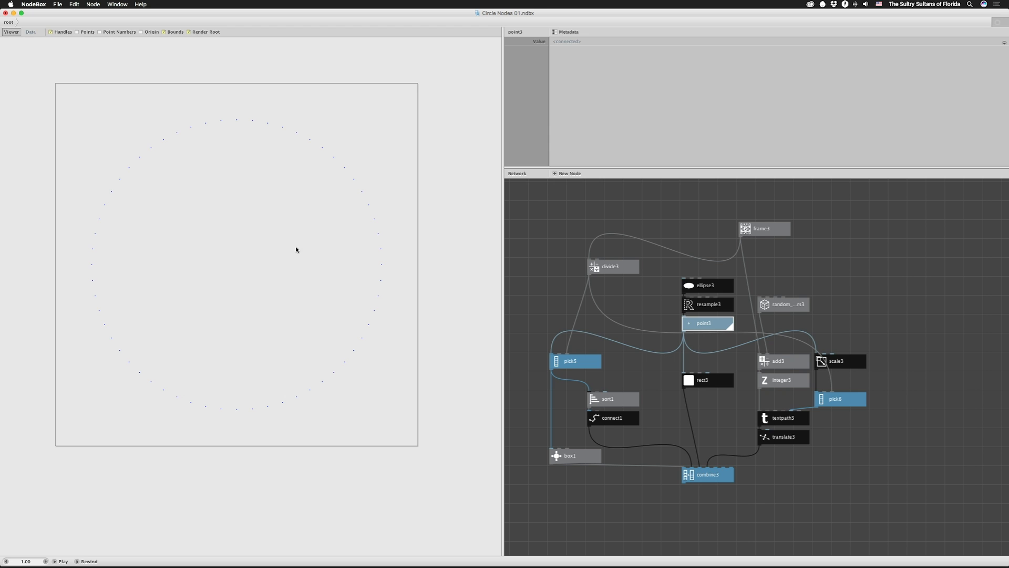
pyautogui.click(29, 32)
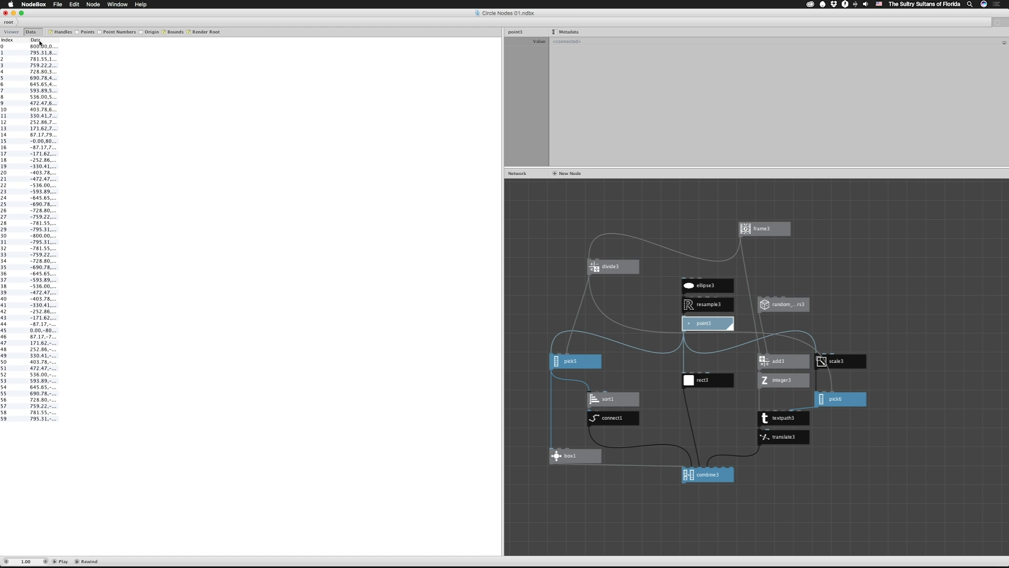
pyautogui.click(11, 32)
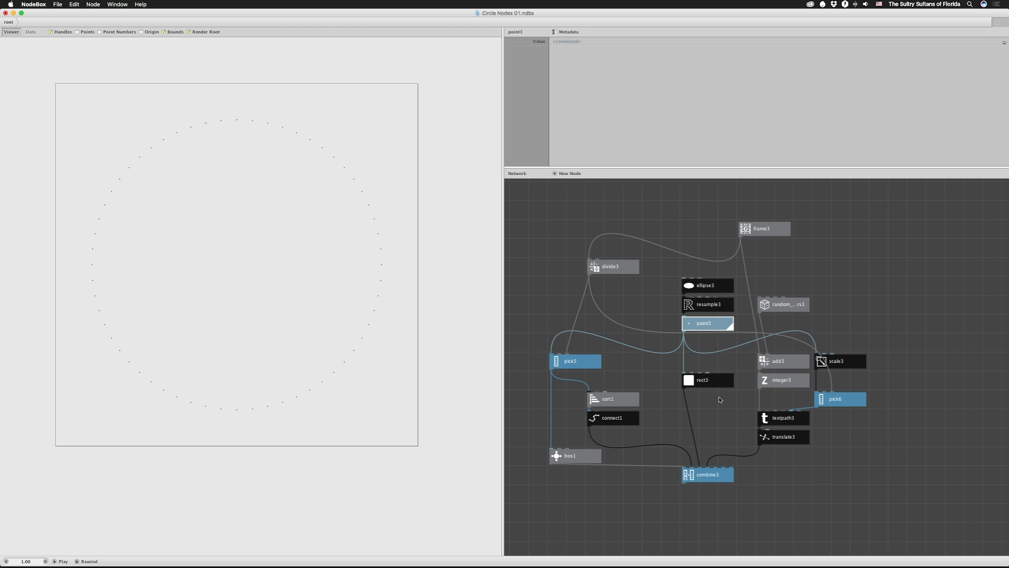
# Step: Render rect3 to place 7 by 7 squares on all 60 points, checking the Path rows
pyautogui.doubleClick(715, 380)
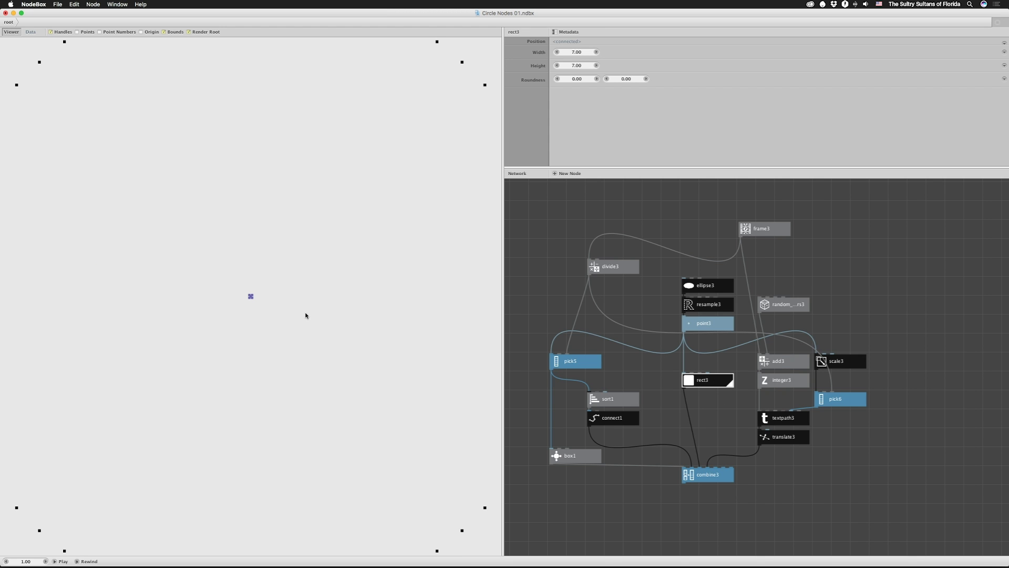
pyautogui.scroll(-3, 305, 315)
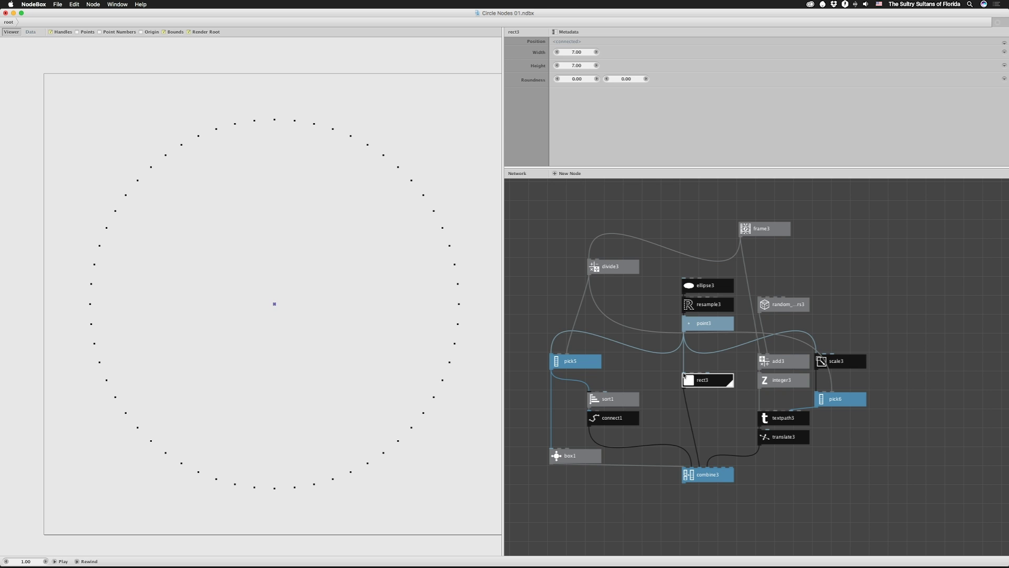
pyautogui.click(30, 32)
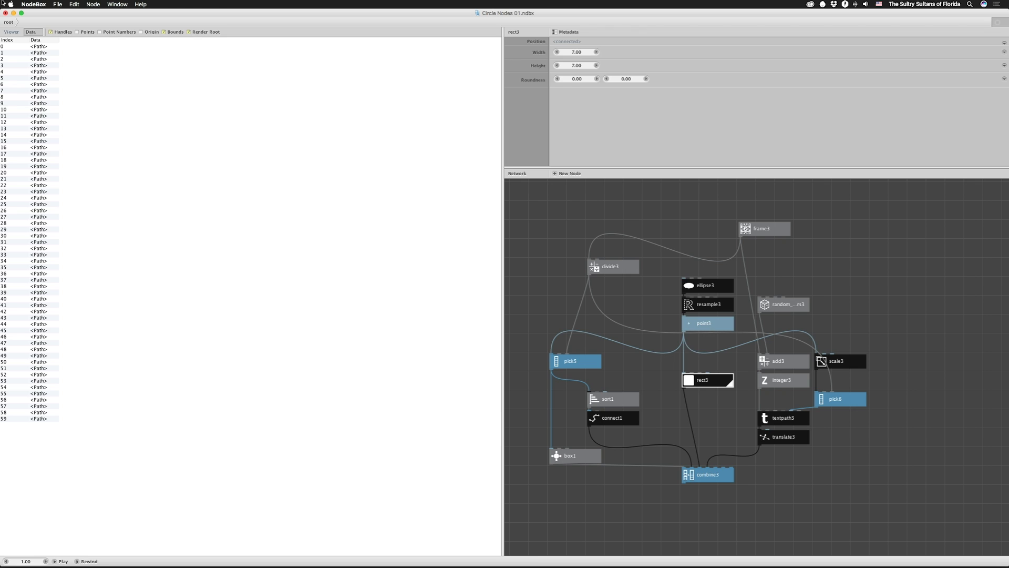
pyautogui.click(11, 32)
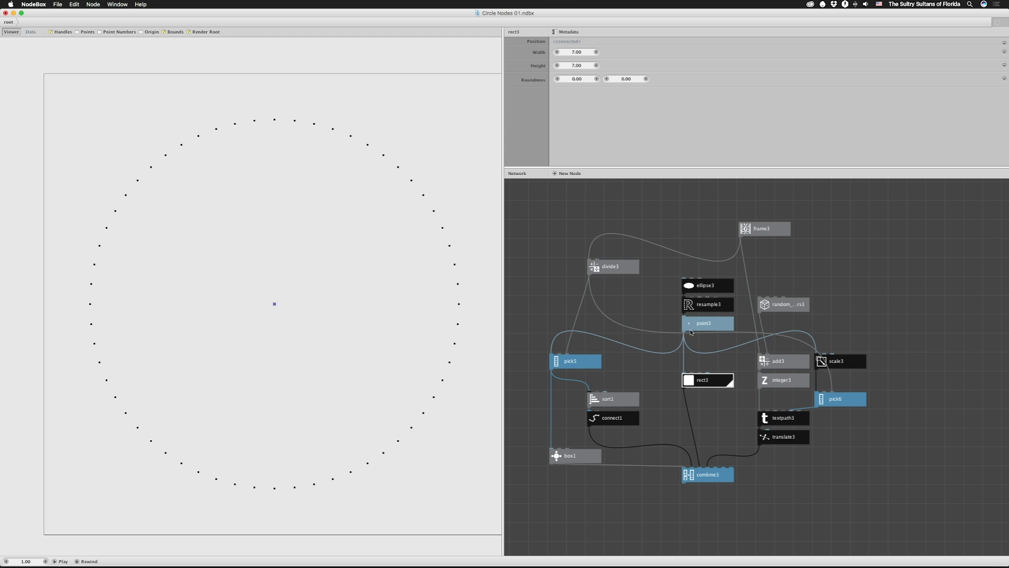
# Step: Select point3, then preview the five points chosen by pick5
pyautogui.click(712, 326)
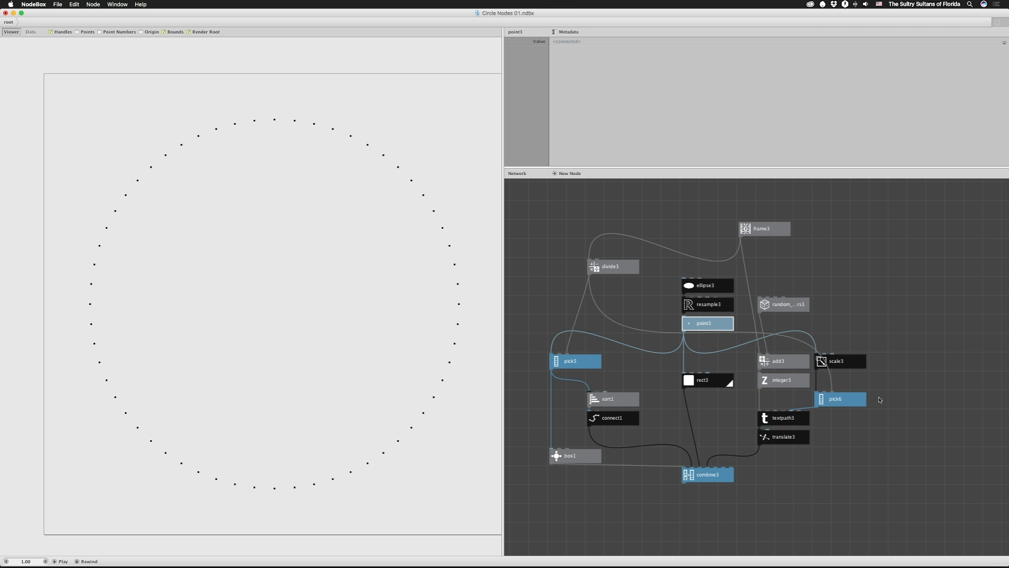
pyautogui.scroll(-3, 881, 399)
pyautogui.scroll(-2, 771, 396)
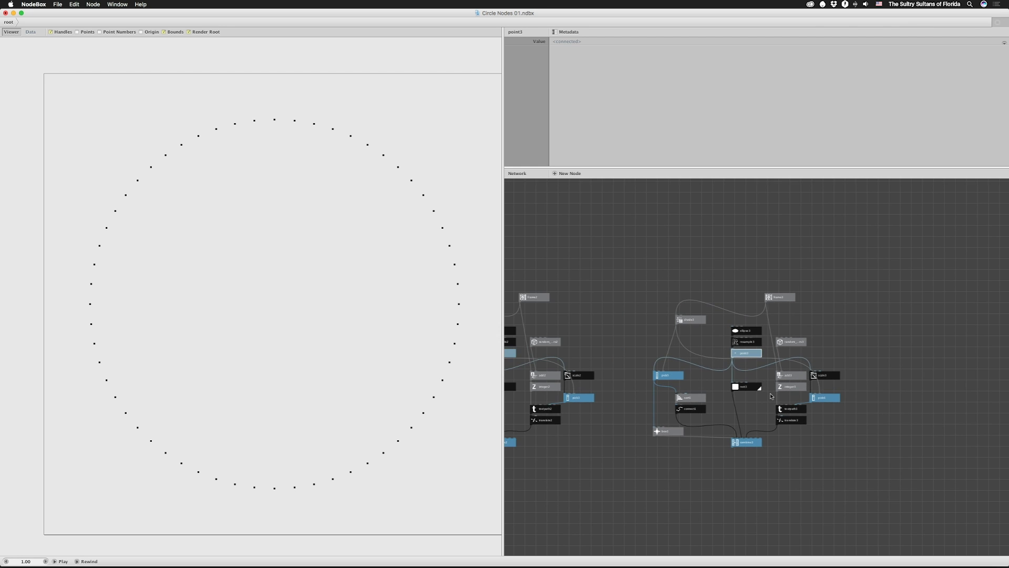
pyautogui.scroll(3, 772, 397)
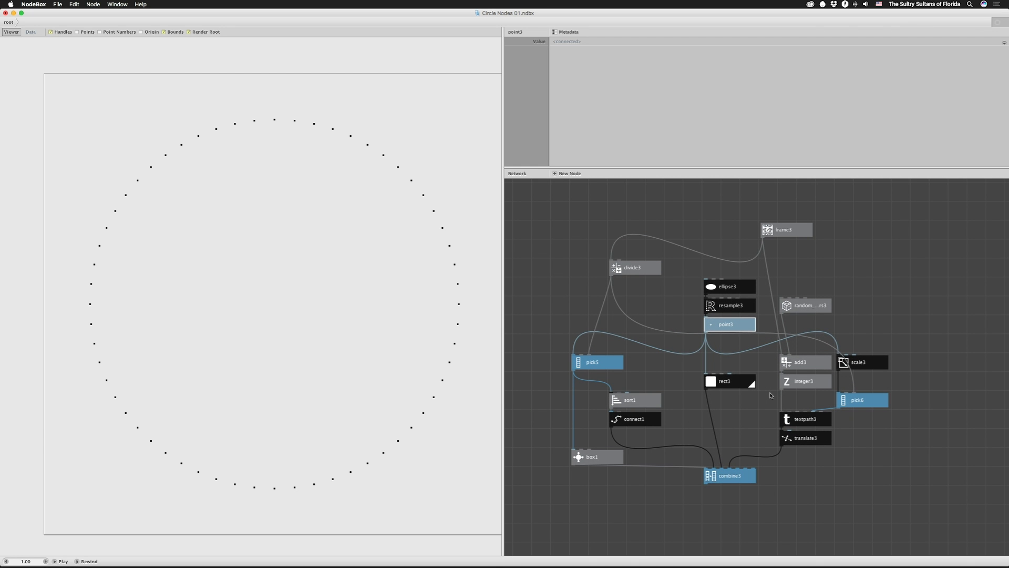
pyautogui.click(604, 364)
# Step: List pick5's points as data, render pick6, and compare divide3, pick5 and pick6 parameters
pyautogui.click(30, 31)
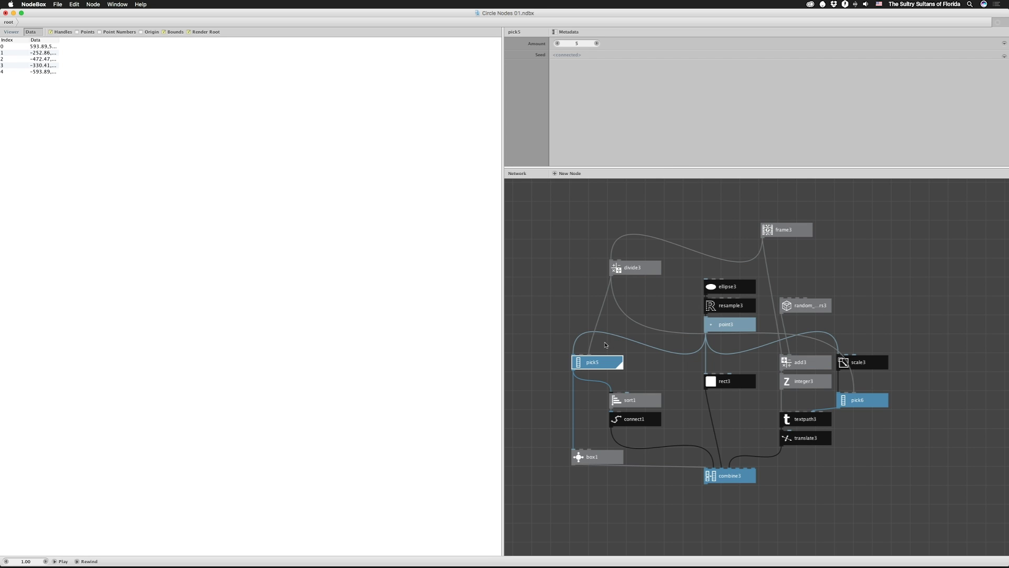
pyautogui.doubleClick(885, 402)
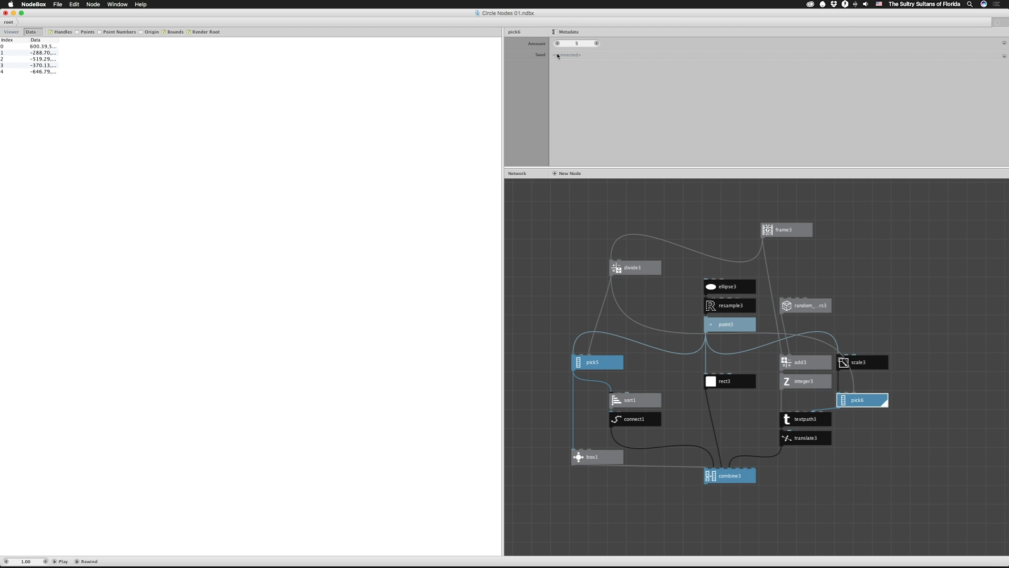
pyautogui.click(637, 271)
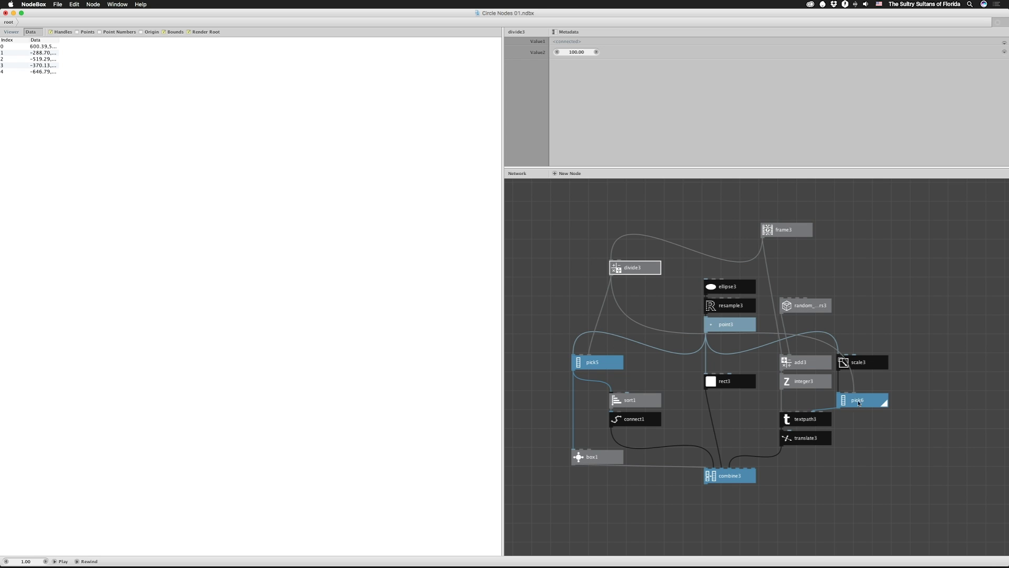
pyautogui.click(603, 368)
pyautogui.click(860, 401)
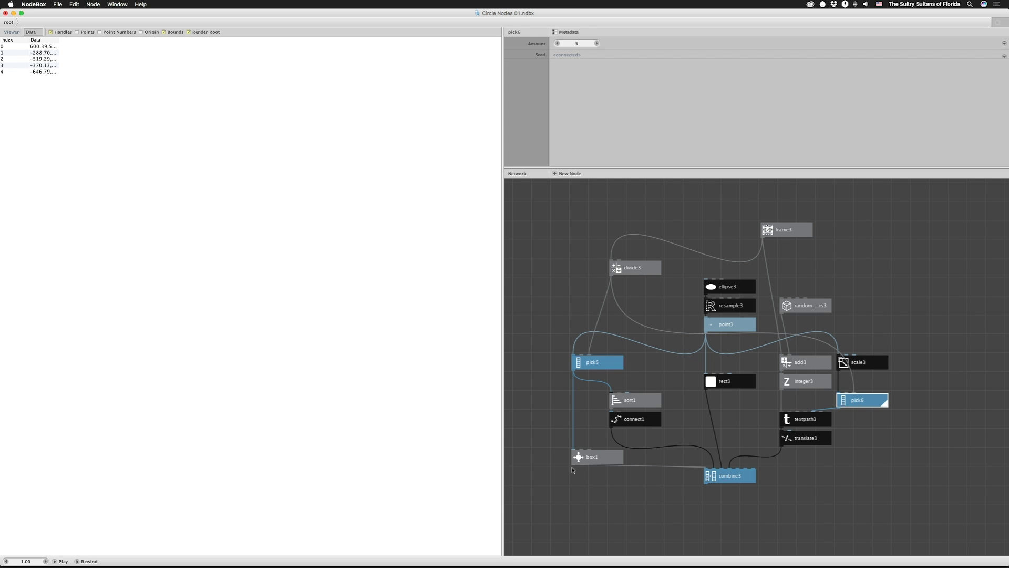
pyautogui.click(10, 32)
# Step: Render combine3's labelled polygon, check box1's 12 by 12 size, and bring up box1's context menu
pyautogui.click(740, 477)
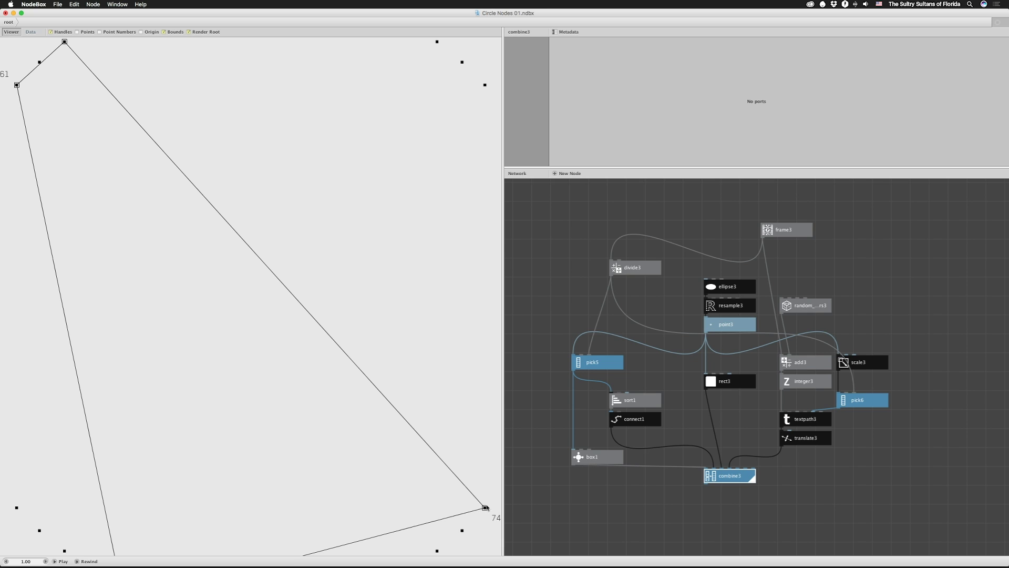
pyautogui.click(584, 456)
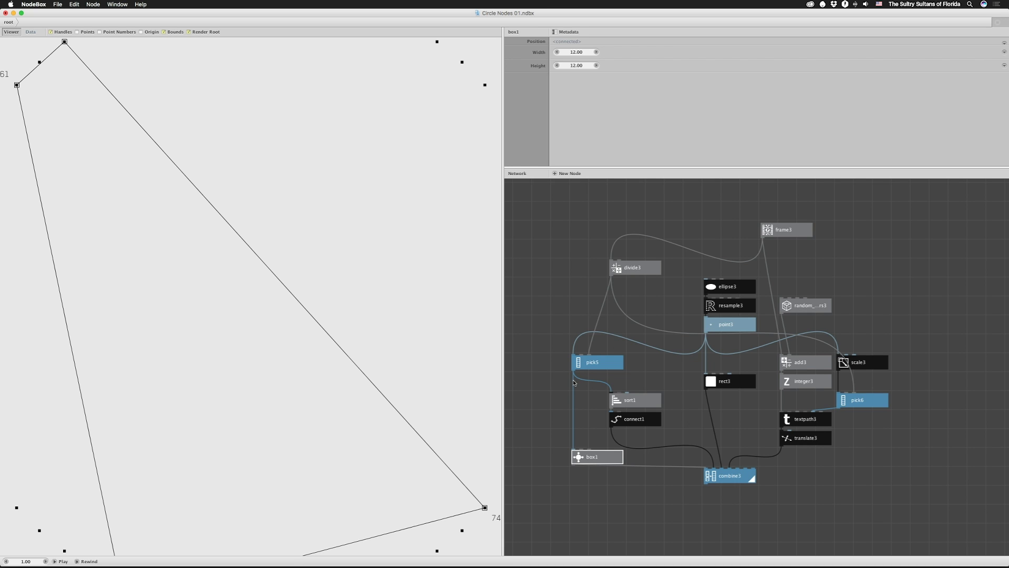
pyautogui.rightClick(596, 460)
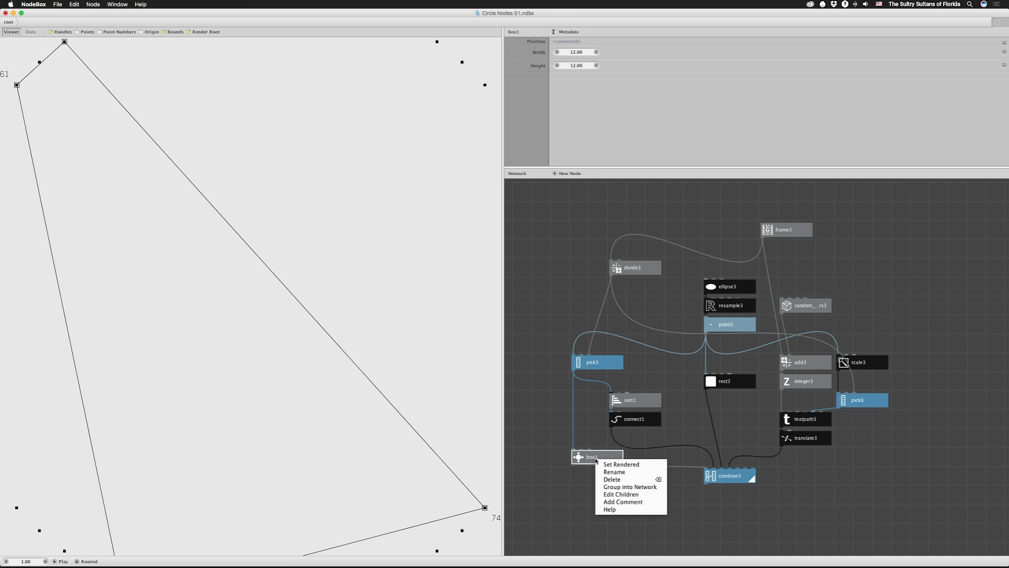
pyautogui.click(620, 494)
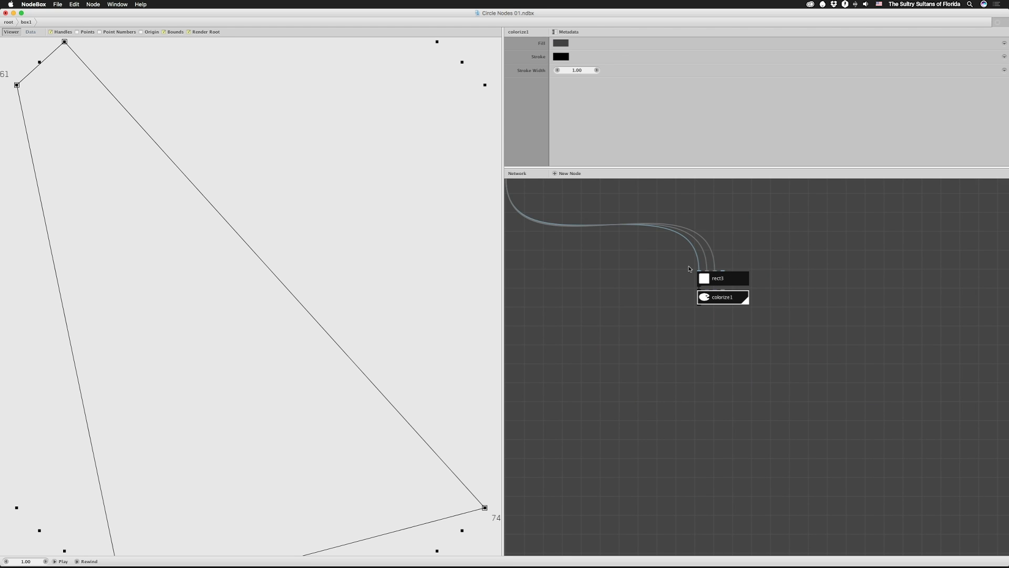
pyautogui.scroll(-3, 654, 358)
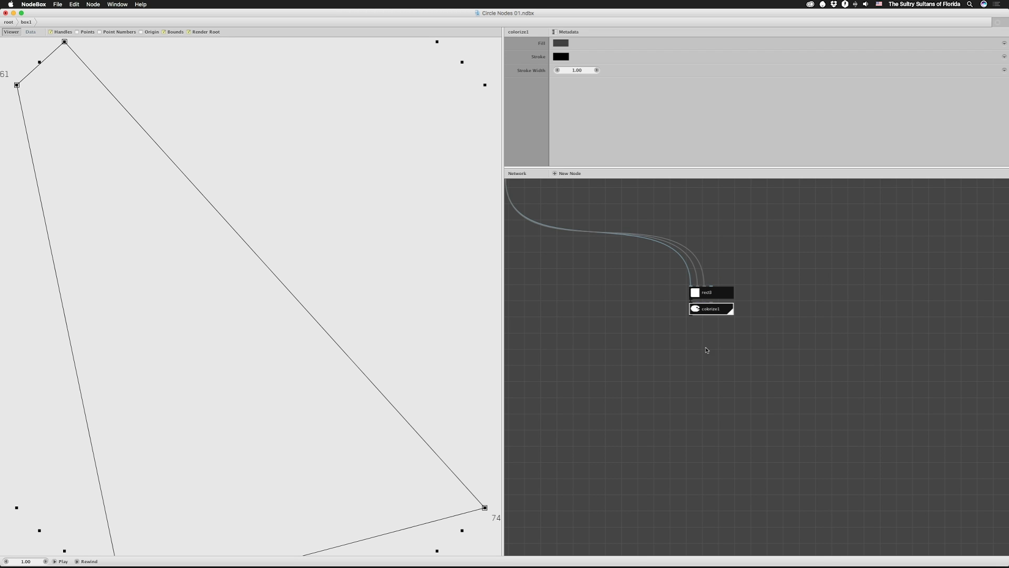
pyautogui.rightClick(711, 303)
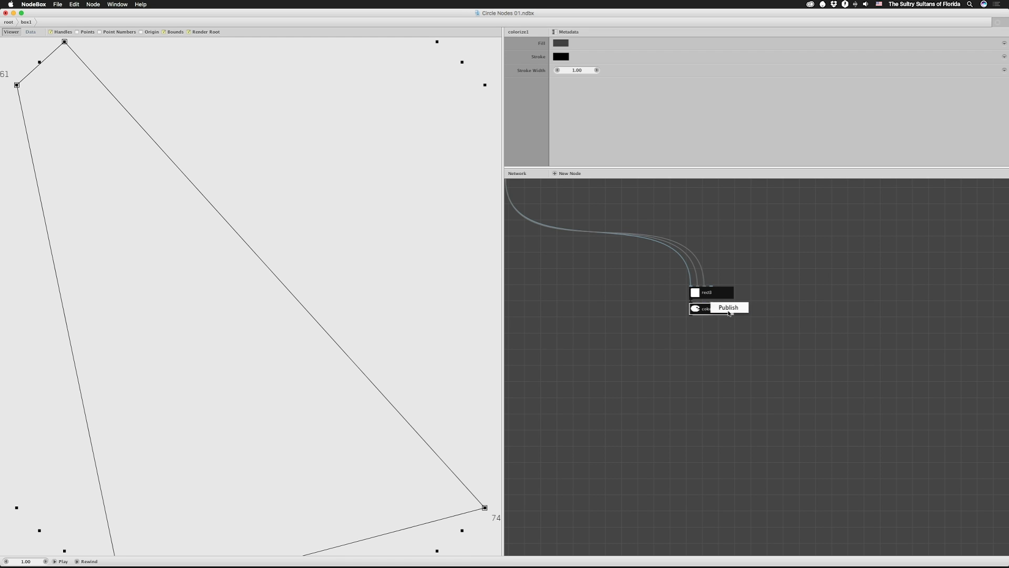
pyautogui.click(598, 334)
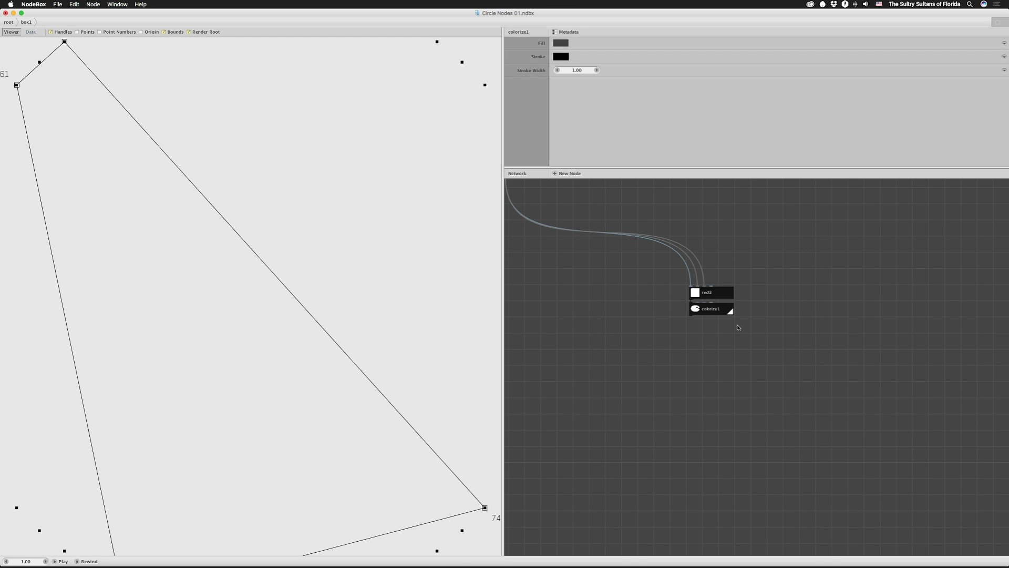
pyautogui.click(716, 292)
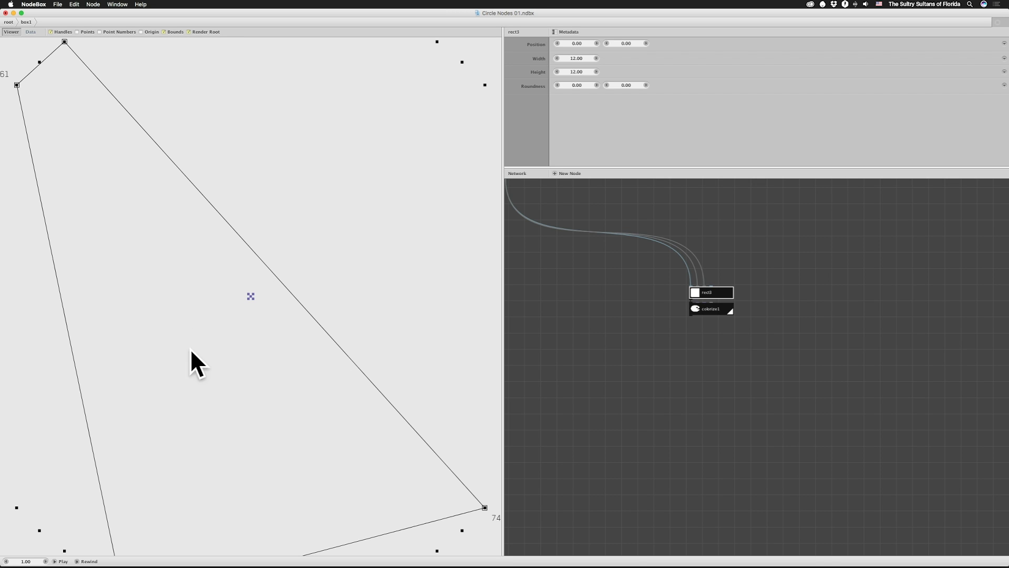
pyautogui.click(705, 311)
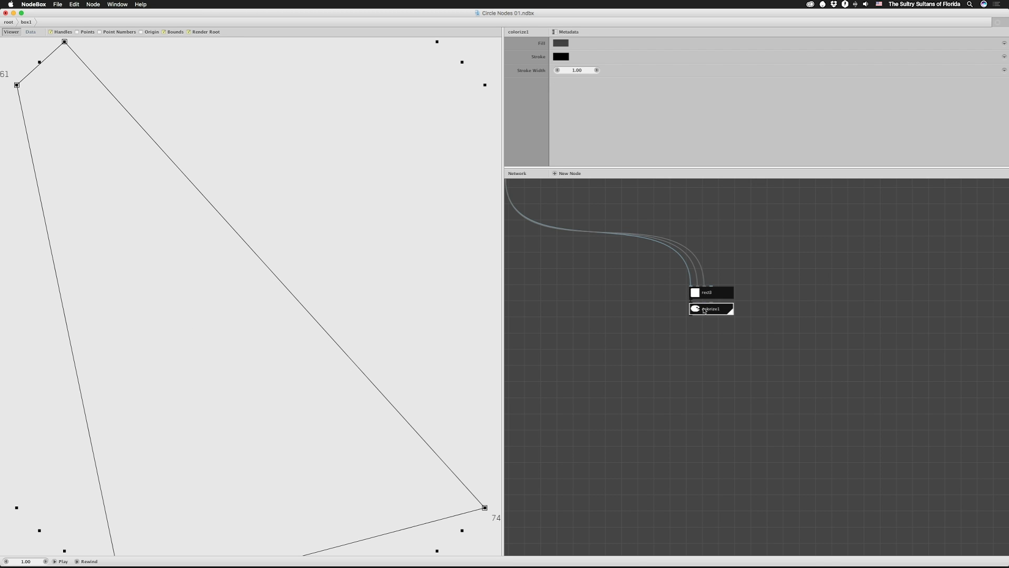
pyautogui.click(560, 44)
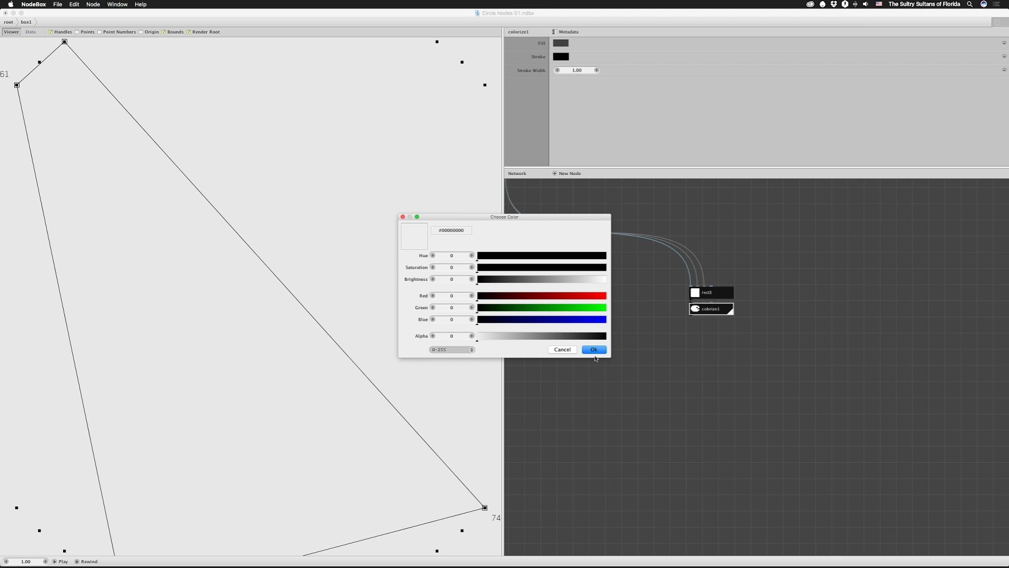
pyautogui.click(563, 350)
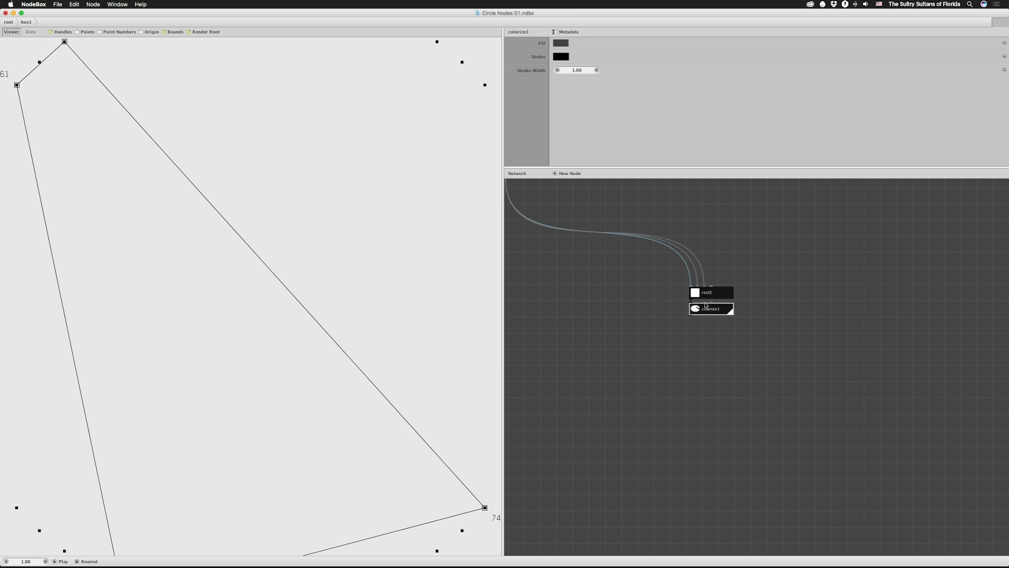
pyautogui.click(596, 70)
pyautogui.click(597, 70)
pyautogui.click(596, 70)
pyautogui.click(556, 70)
pyautogui.click(557, 70)
pyautogui.click(557, 70)
pyautogui.click(648, 429)
pyautogui.click(721, 295)
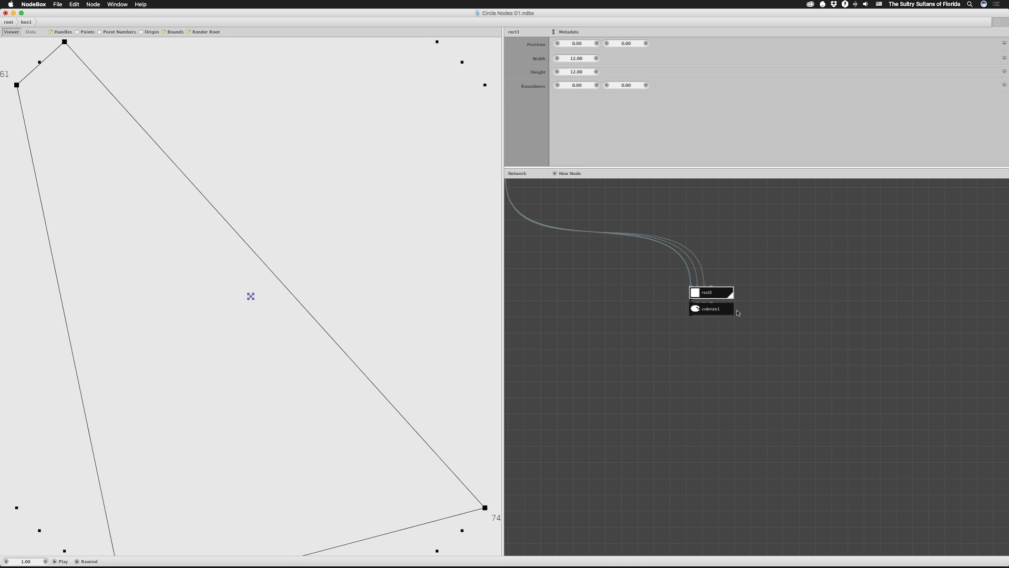
pyautogui.click(723, 312)
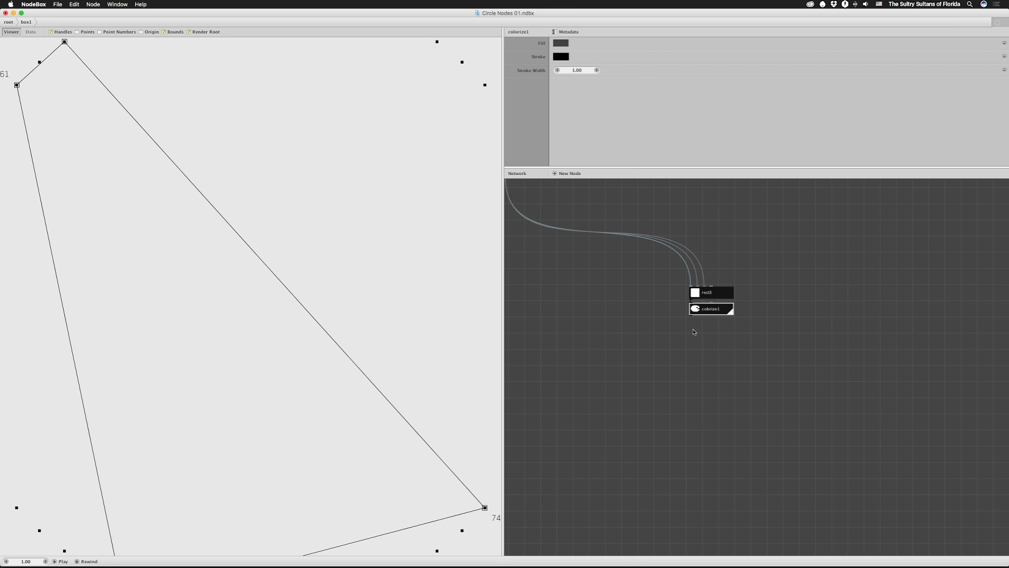
pyautogui.rightClick(618, 315)
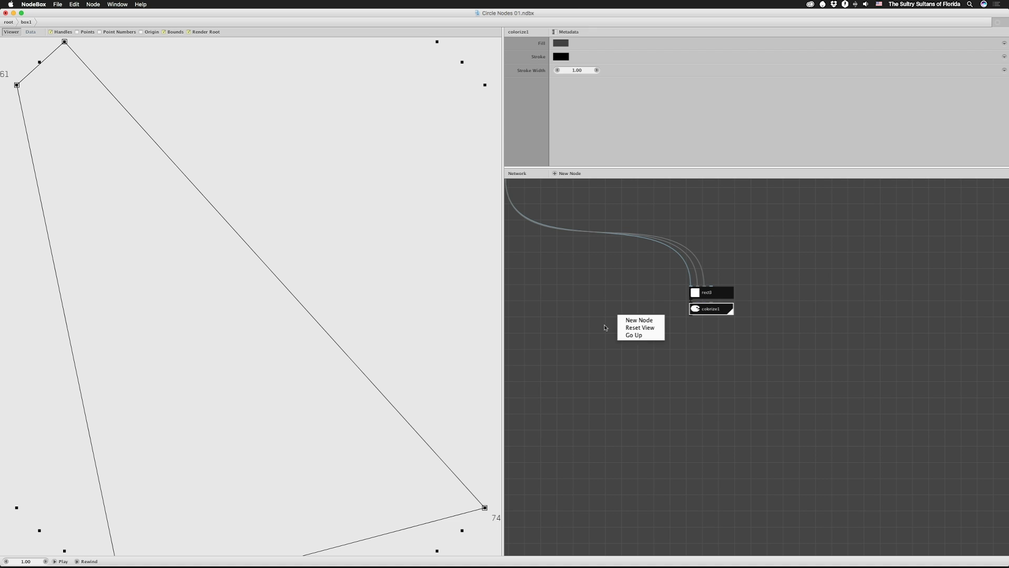
# Step: Go up to the root network, select pick5, sort1, connect1 and box1 without grouping, then inspect box1
pyautogui.click(638, 337)
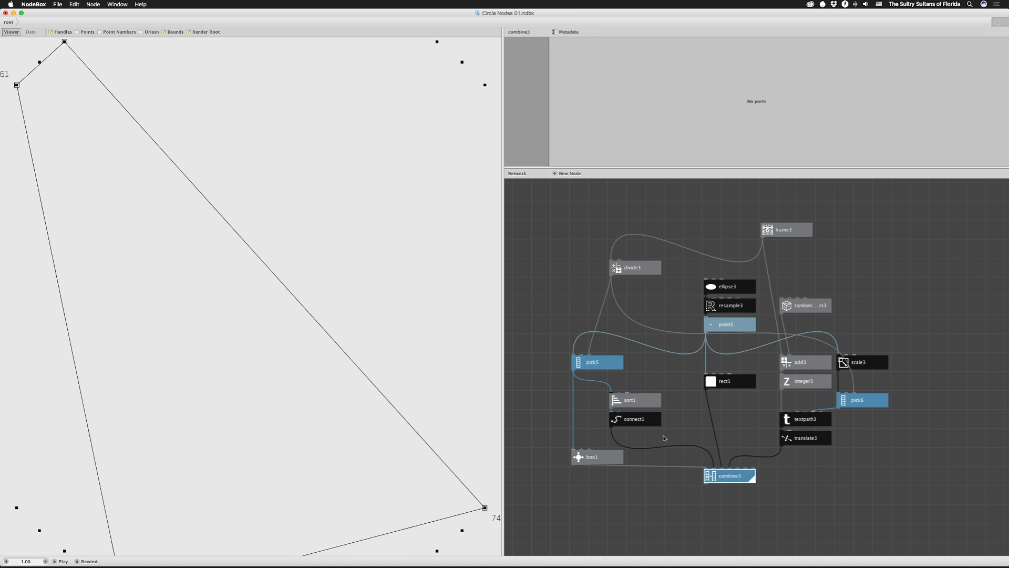
pyautogui.moveTo(548, 355); pyautogui.dragTo(660, 491)
pyautogui.rightClick(592, 361)
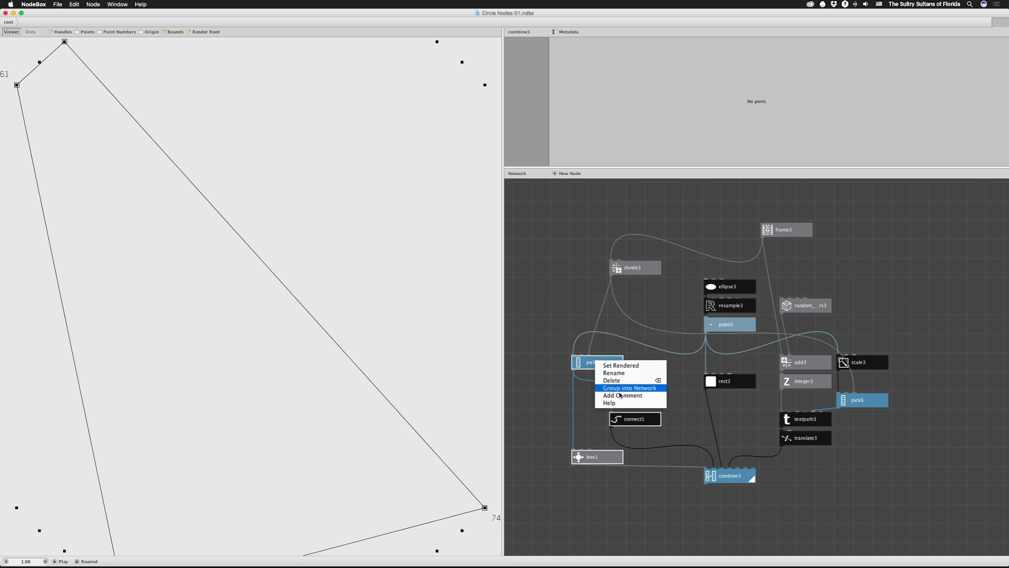
pyautogui.click(532, 390)
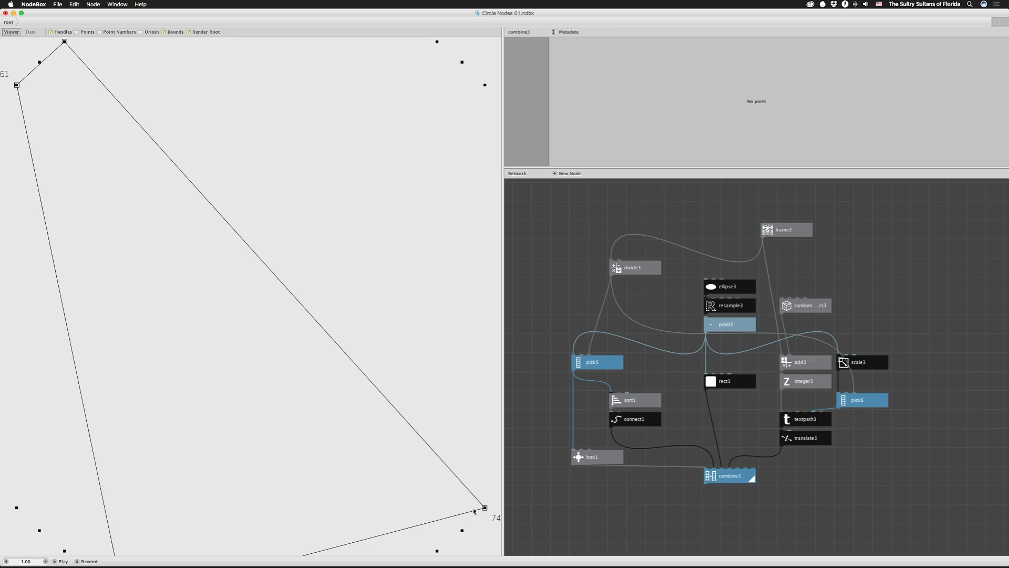
pyautogui.click(611, 456)
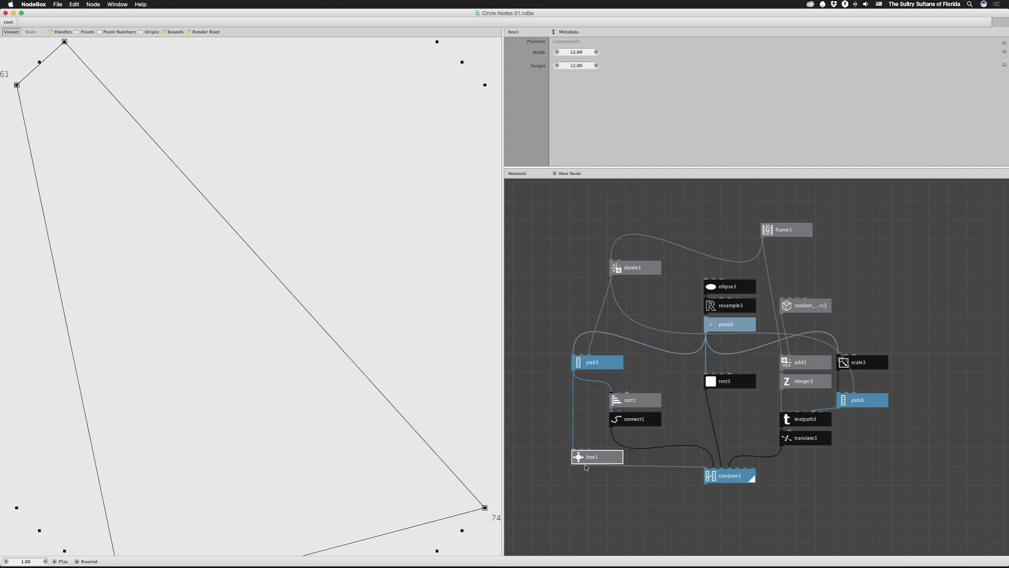
pyautogui.doubleClick(539, 246)
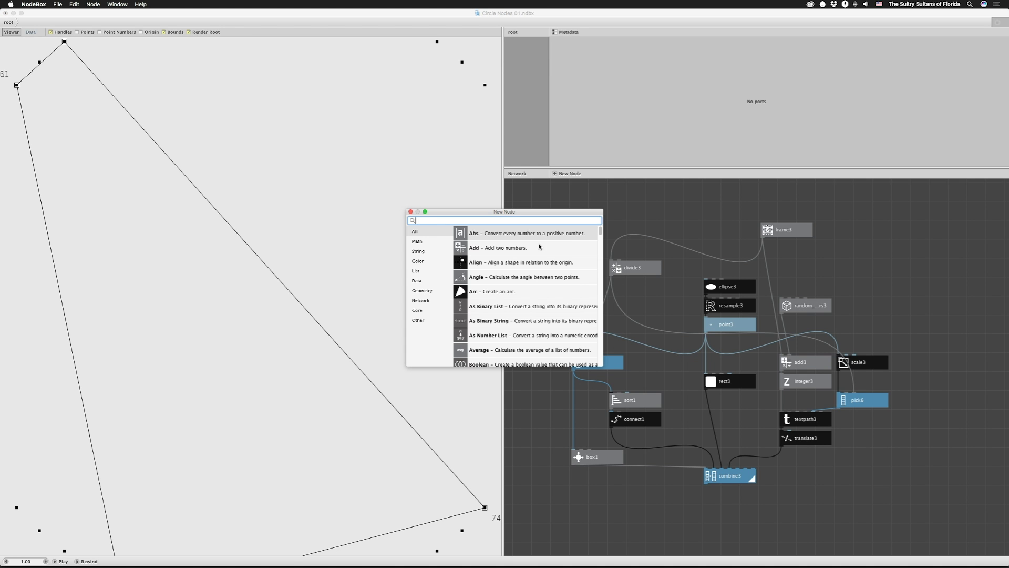
pyautogui.write('nume')
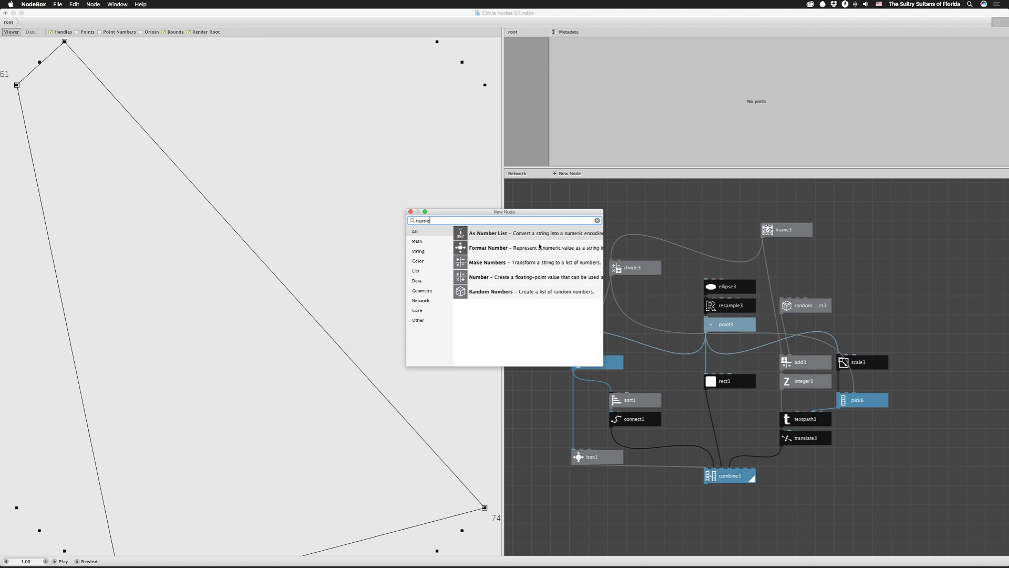
pyautogui.press('BackSpace')
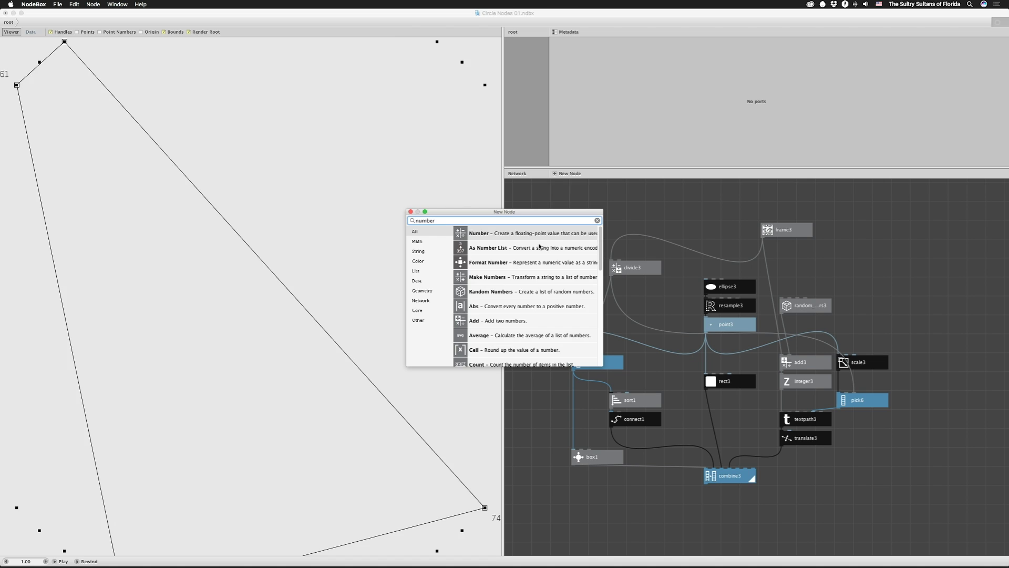
pyautogui.press('Return')
pyautogui.moveTo(535, 256); pyautogui.dragTo(581, 450)
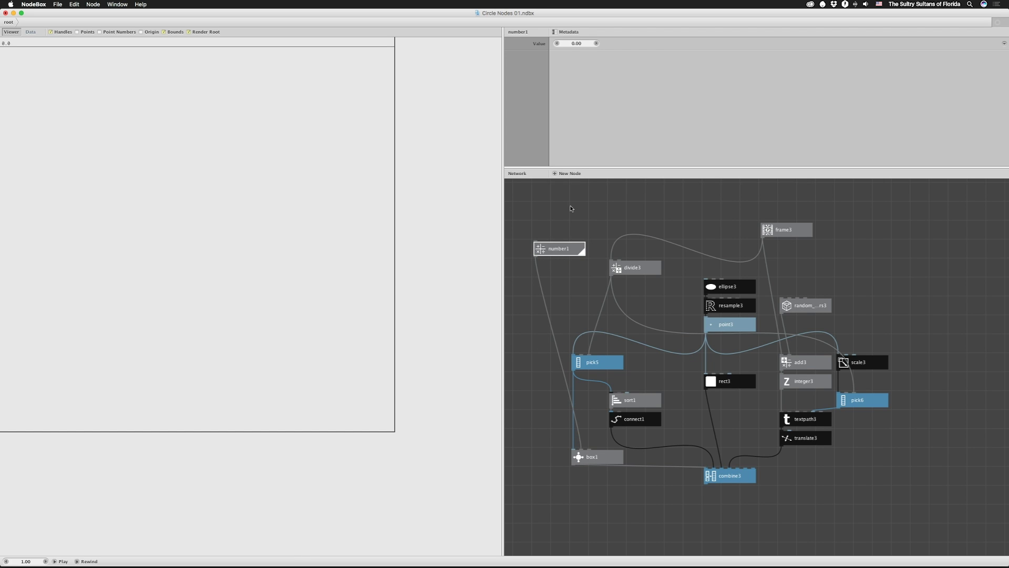
pyautogui.click(738, 479)
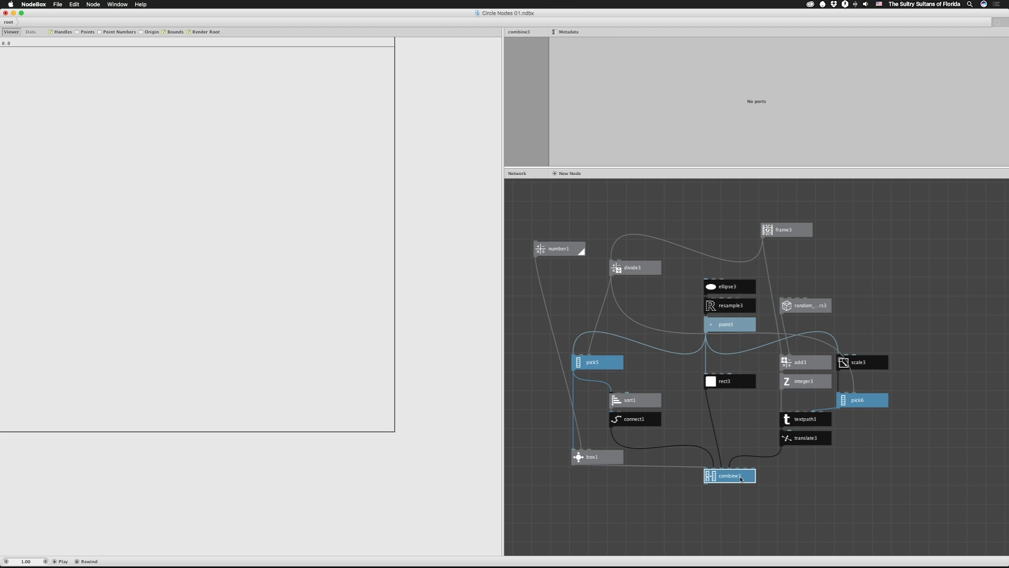
pyautogui.doubleClick(741, 479)
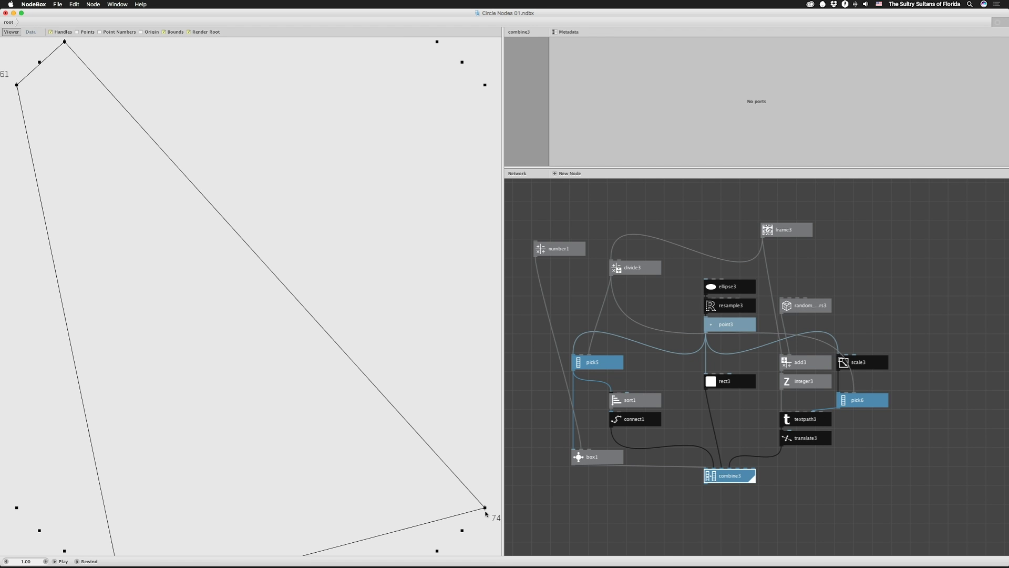
pyautogui.click(559, 248)
pyautogui.scroll(-1, 558, 246)
pyautogui.moveTo(562, 44); pyautogui.dragTo(614, 43)
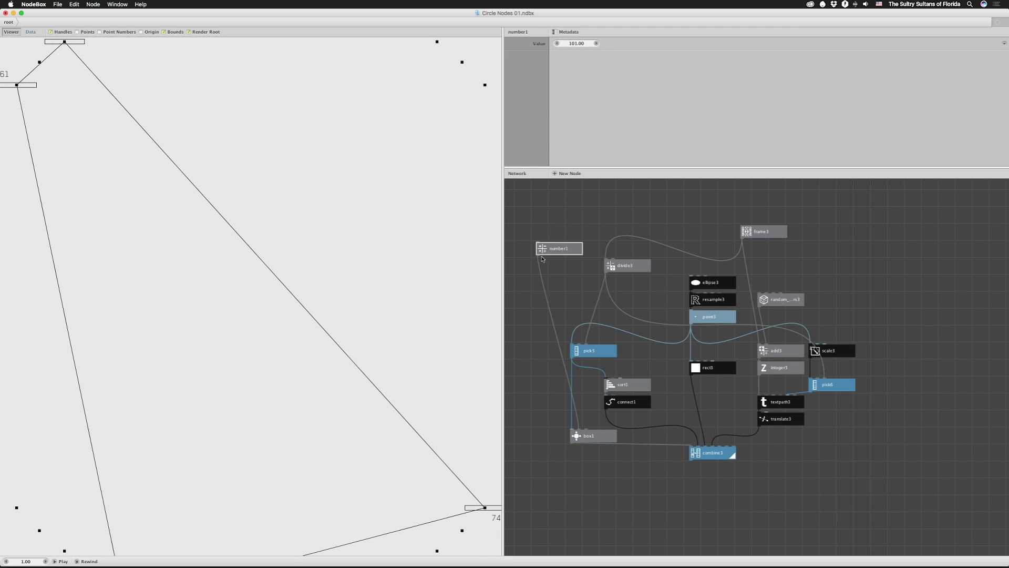
pyautogui.moveTo(538, 255); pyautogui.dragTo(586, 429)
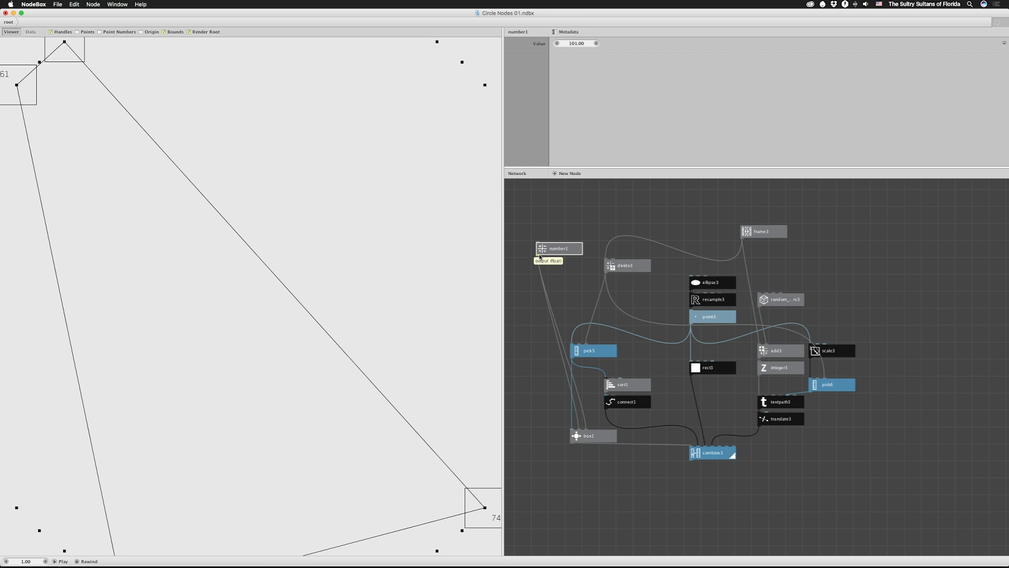
pyautogui.moveTo(539, 257); pyautogui.dragTo(699, 365)
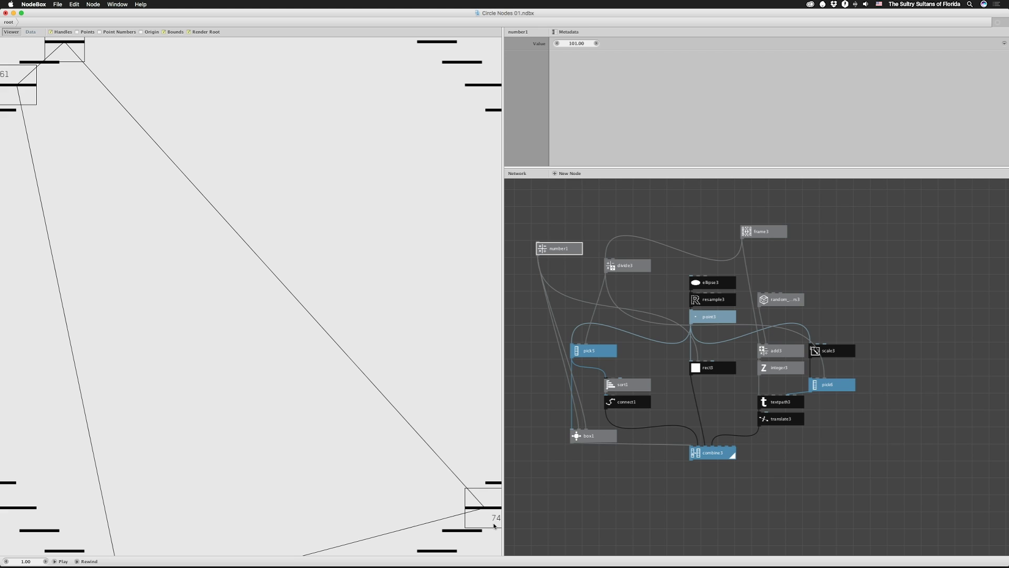
pyautogui.press('BackSpace')
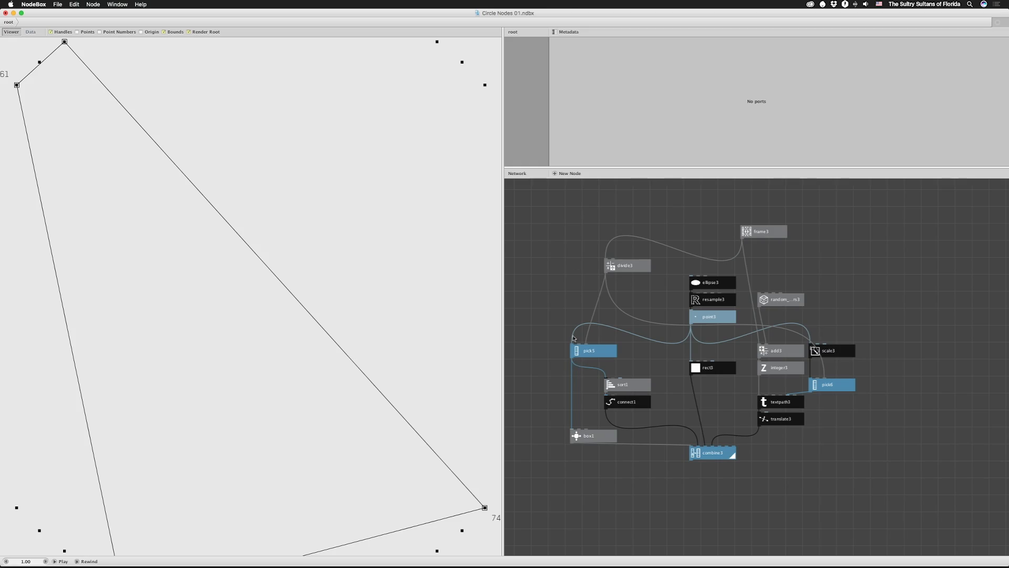
# Step: Inspect pick5 and sort1, zoom out, and reconnect pick5's output to sort1's input
pyautogui.click(600, 350)
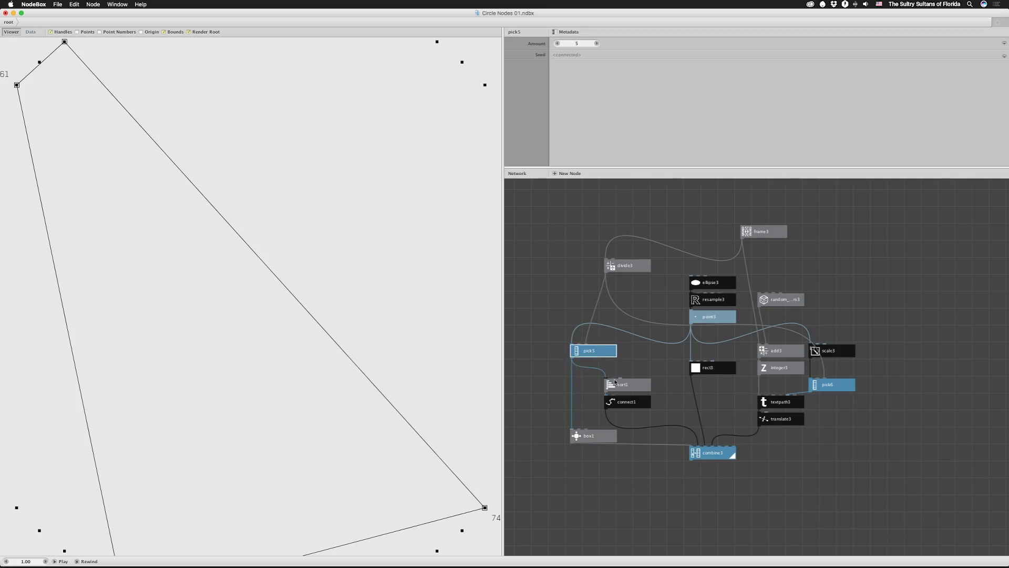
pyautogui.click(627, 386)
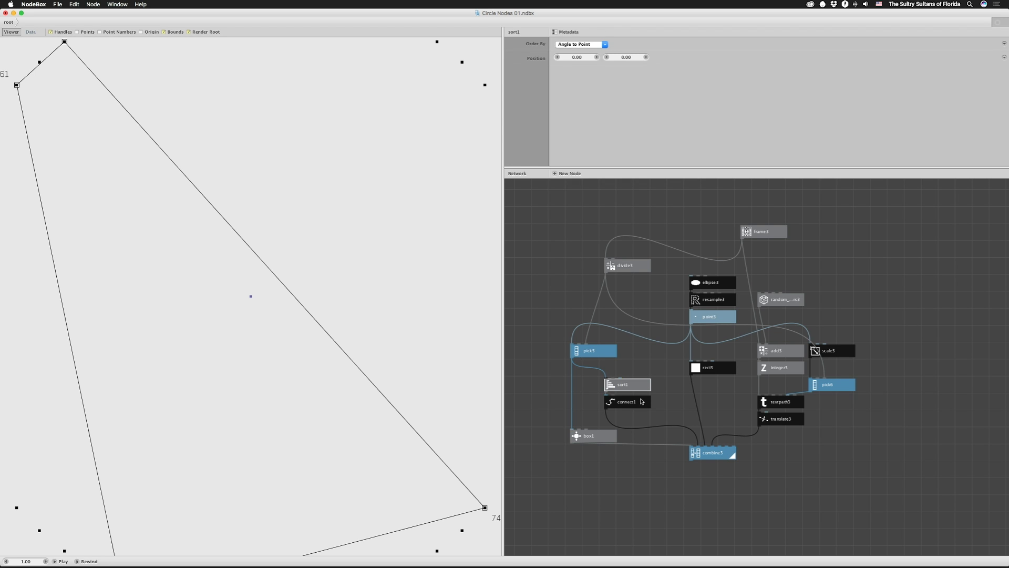
pyautogui.scroll(-3, 310, 410)
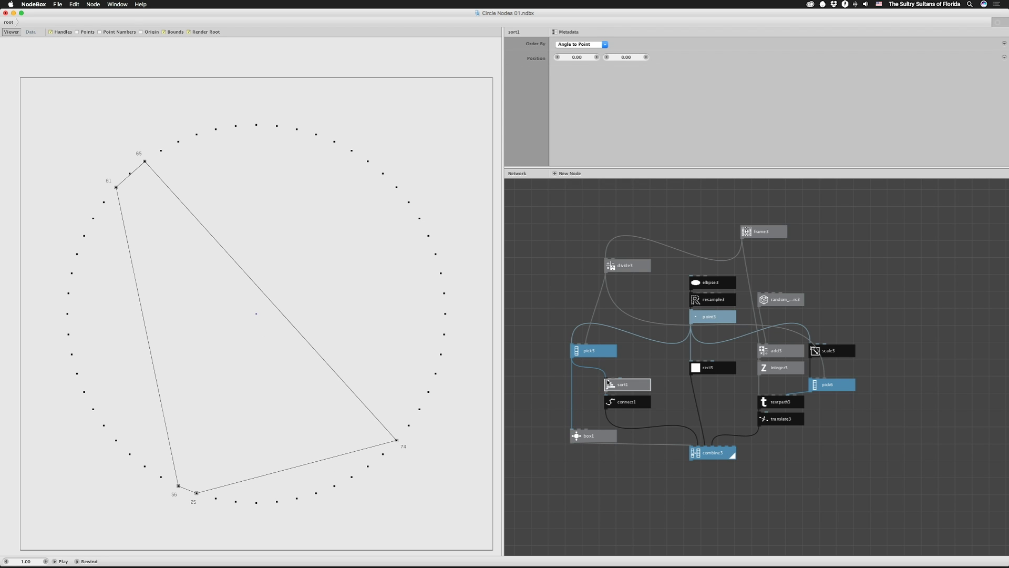
pyautogui.moveTo(608, 383); pyautogui.dragTo(610, 389)
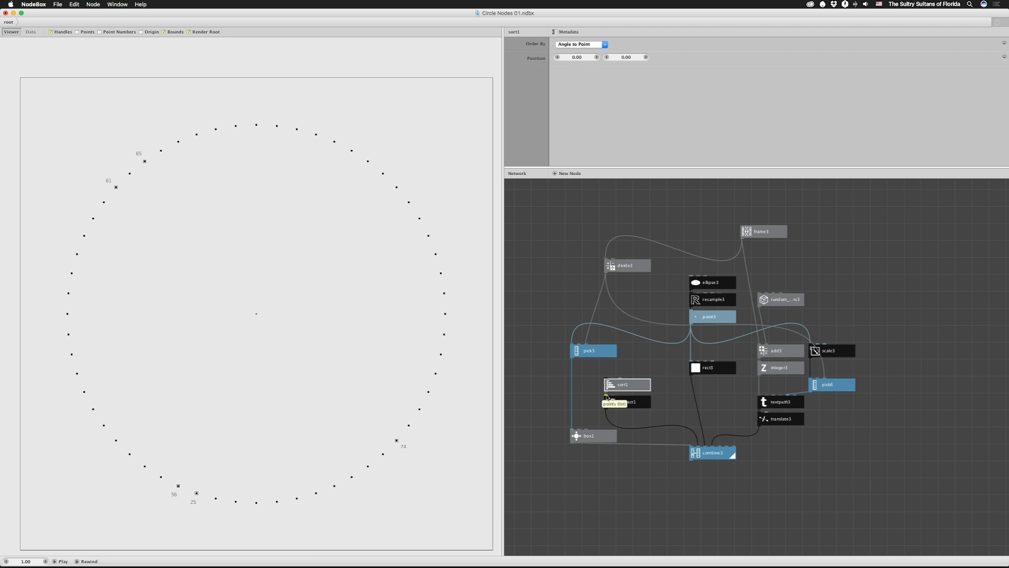
pyautogui.moveTo(571, 360)
pyautogui.mouseDown()
pyautogui.moveTo(581, 388)
pyautogui.moveTo(599, 394)
pyautogui.moveTo(608, 385)
pyautogui.mouseUp()
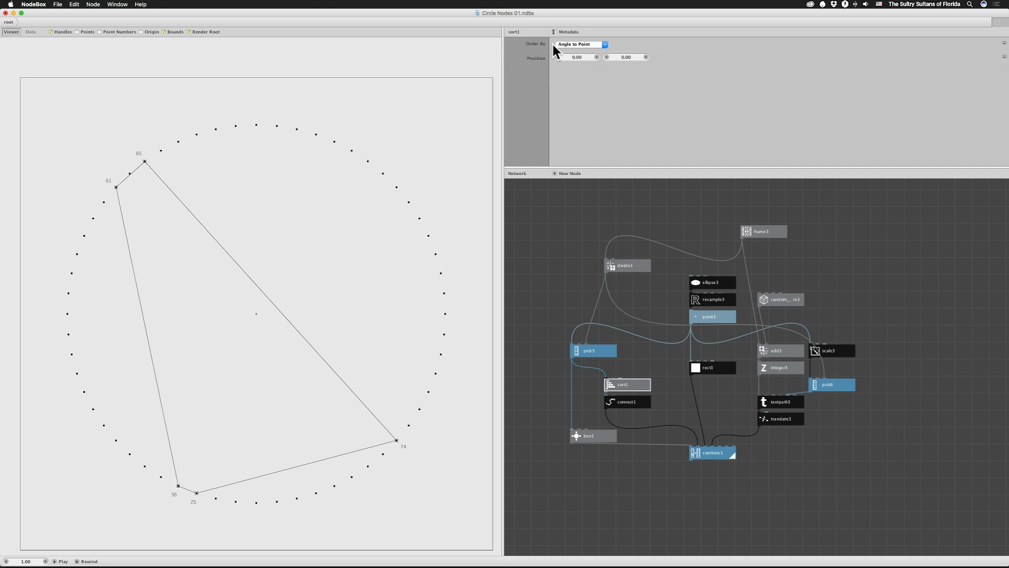
# Step: Try sort1's No Change, X and Y orderings to compare the polygon
pyautogui.click(582, 44)
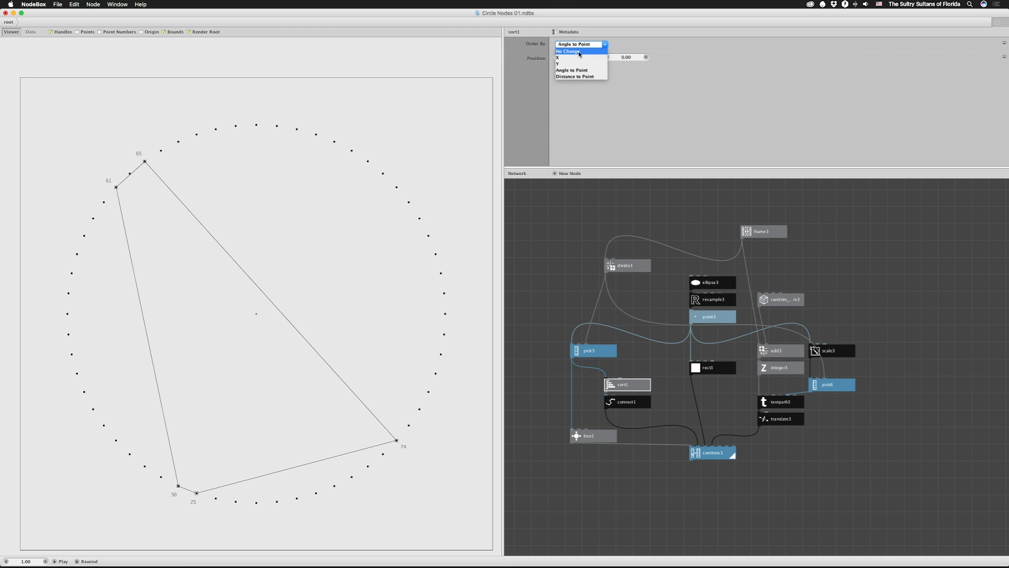
pyautogui.click(578, 52)
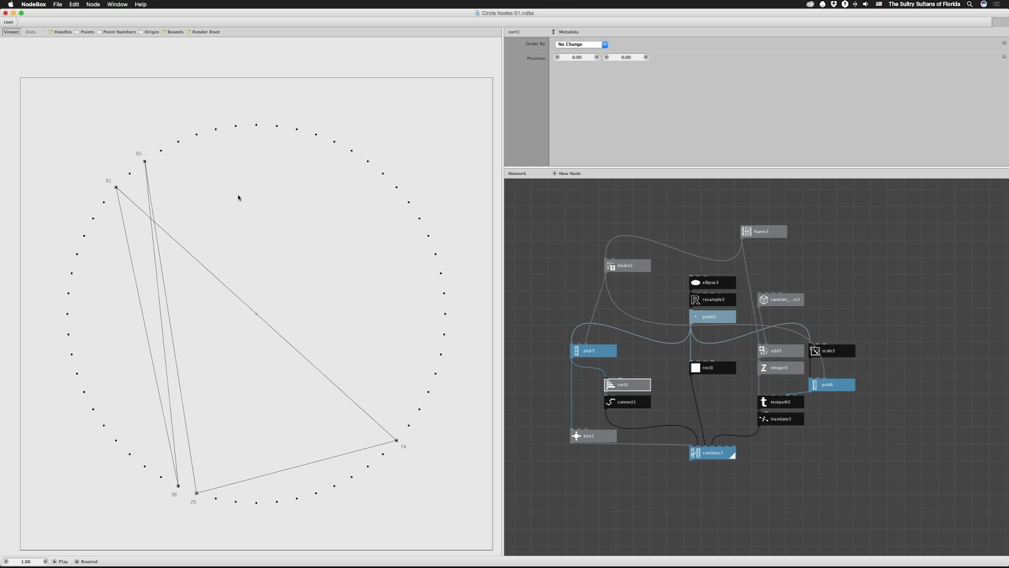
pyautogui.click(582, 44)
pyautogui.click(576, 52)
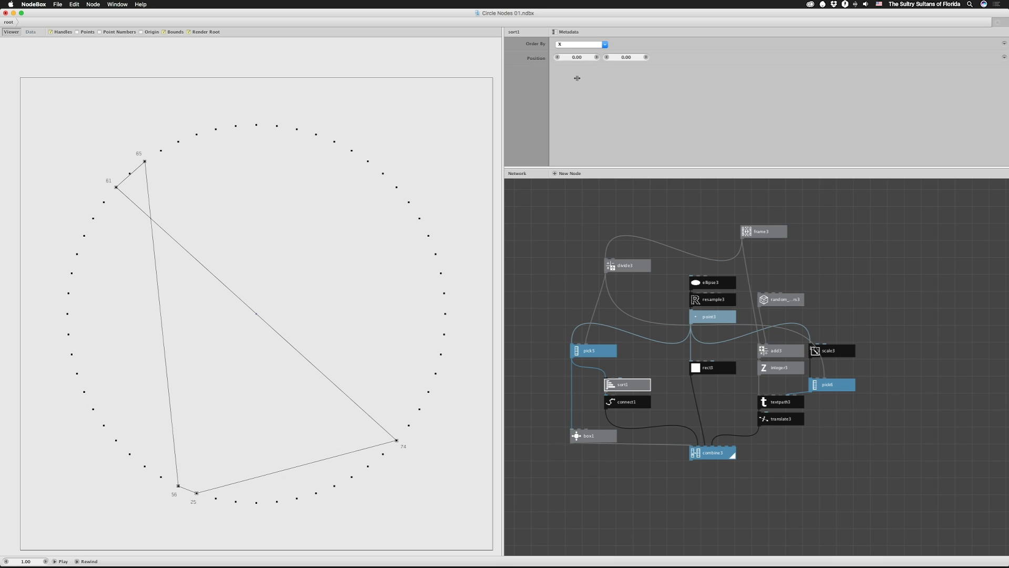
pyautogui.click(582, 44)
pyautogui.click(576, 54)
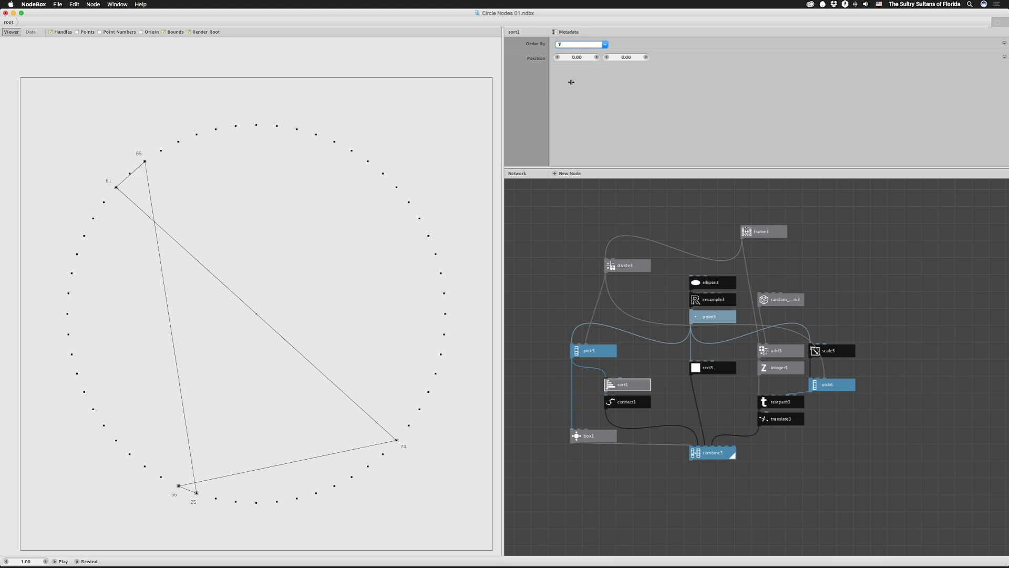
# Step: Try Distance to Point, settle on Angle to Point, and check connect1's Closed option
pyautogui.click(572, 44)
pyautogui.click(571, 72)
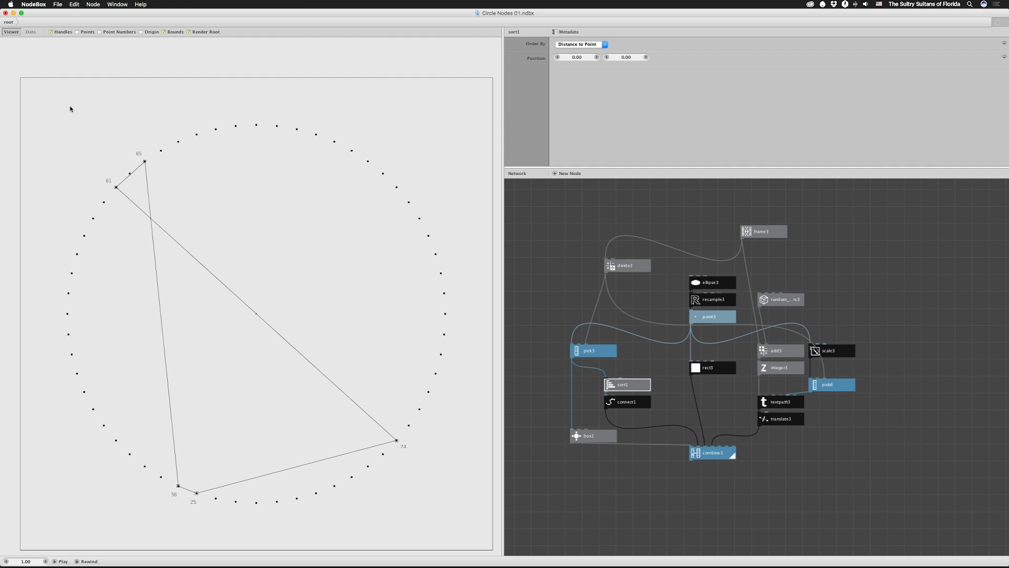
pyautogui.click(585, 45)
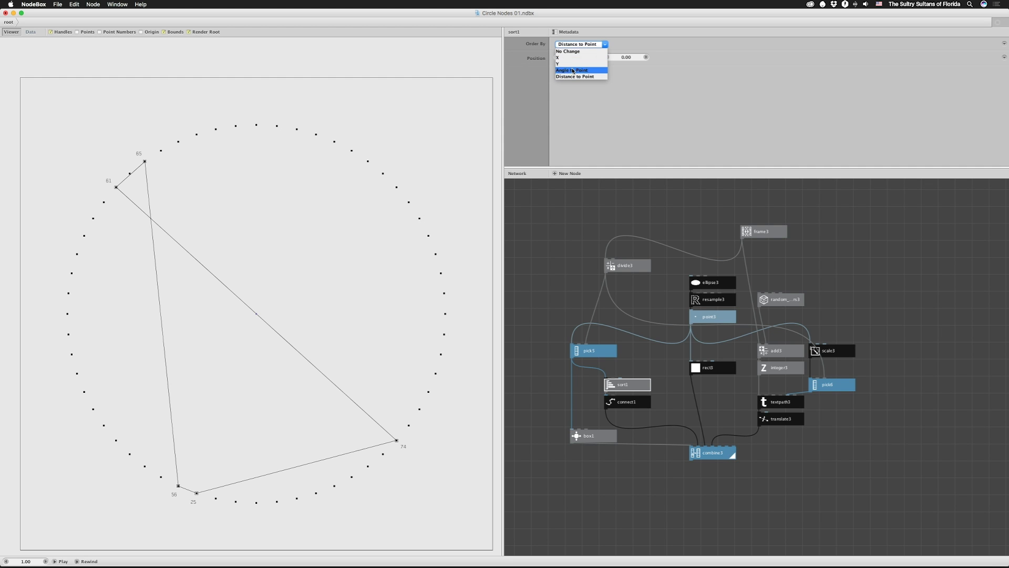
pyautogui.click(573, 70)
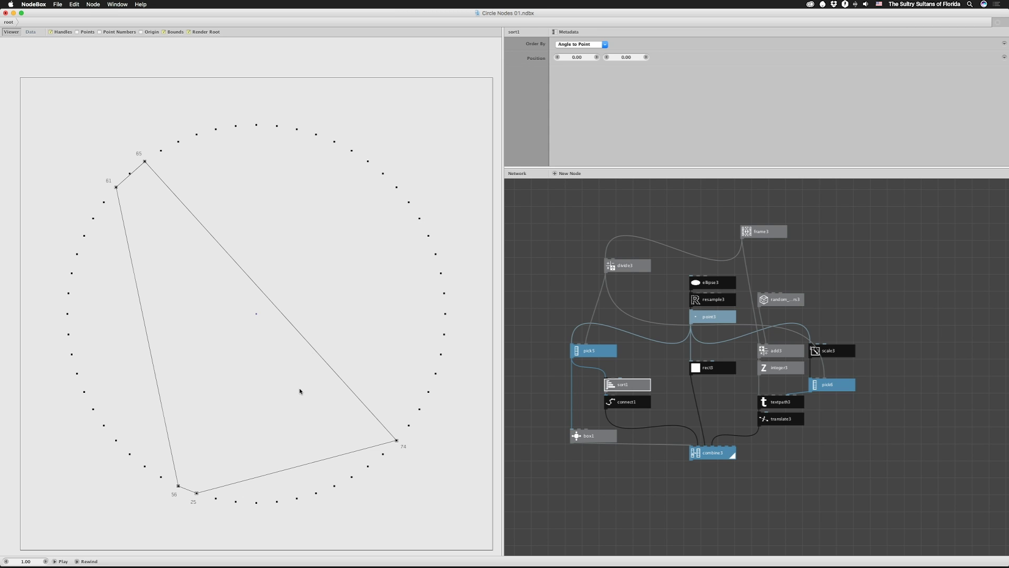
pyautogui.click(639, 403)
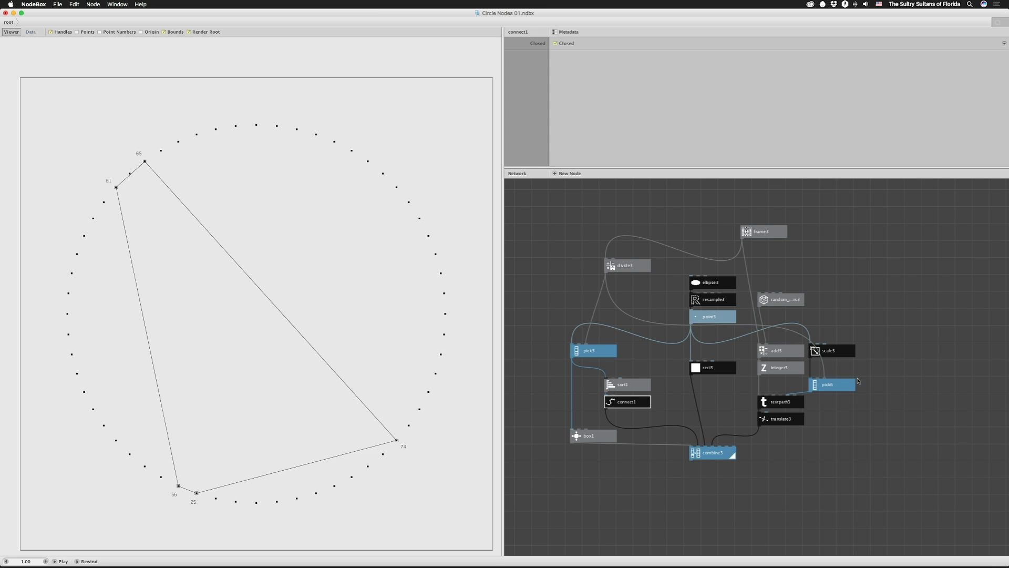
# Step: Select scale3 and scrub its Origin X value to shift the scale origin horizontally
pyautogui.click(848, 354)
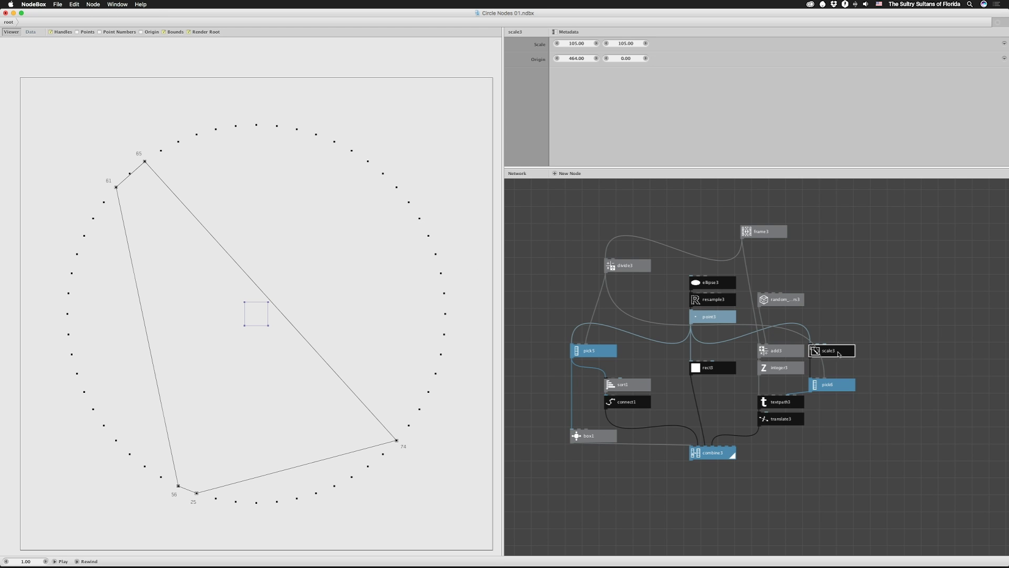
pyautogui.moveTo(574, 57); pyautogui.dragTo(466, 104)
# Step: Render scale3, centre the framed circle in view, then check pick6's amount and textpath3's settings
pyautogui.doubleClick(847, 354)
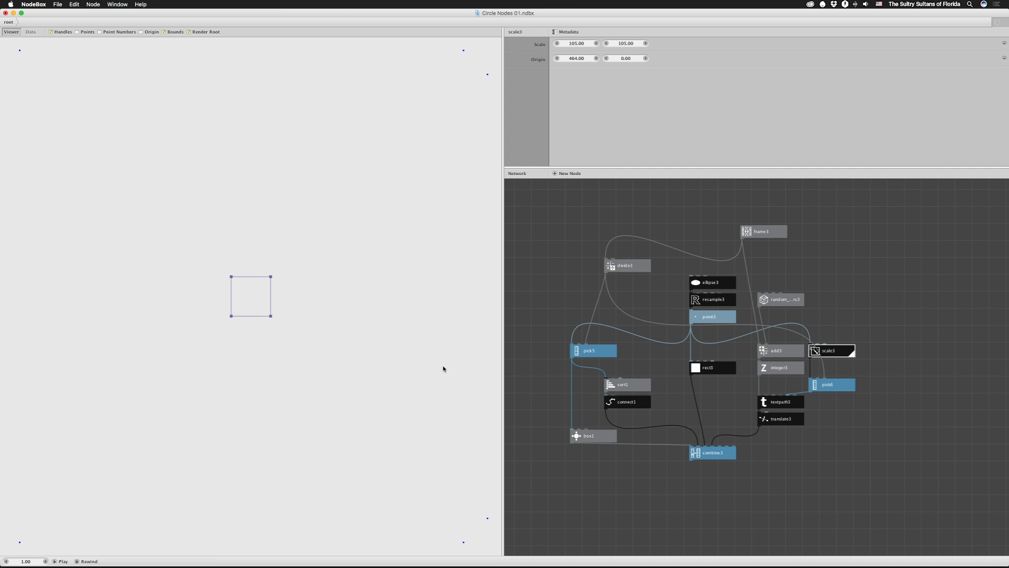
pyautogui.scroll(-5, 443, 368)
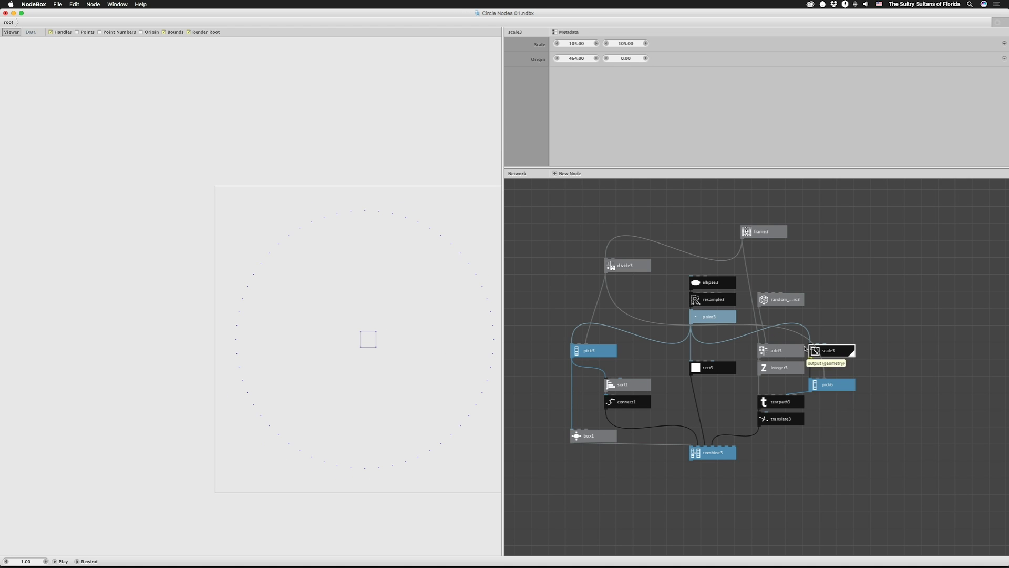
pyautogui.moveTo(421, 358); pyautogui.dragTo(361, 342)
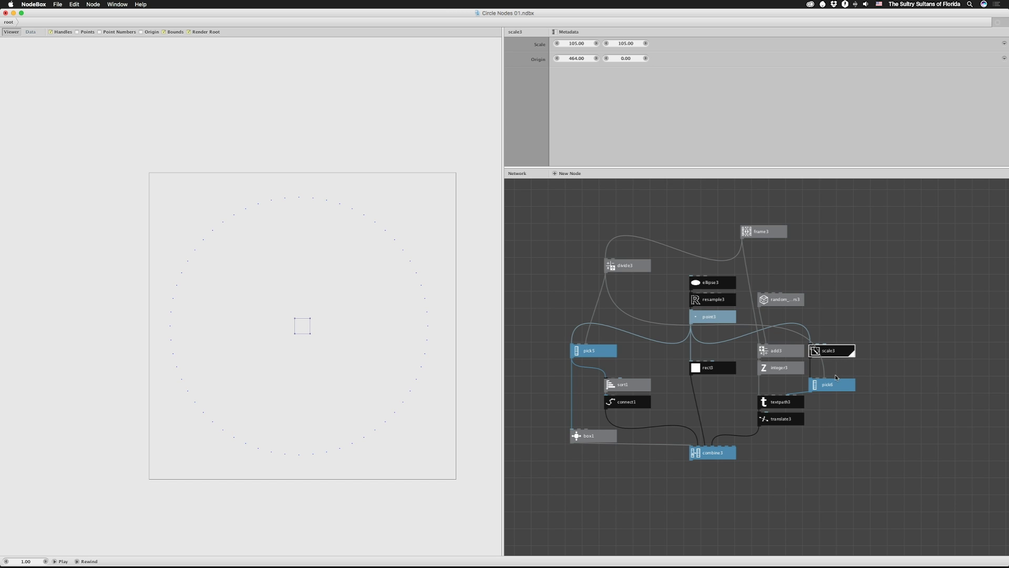
pyautogui.click(833, 387)
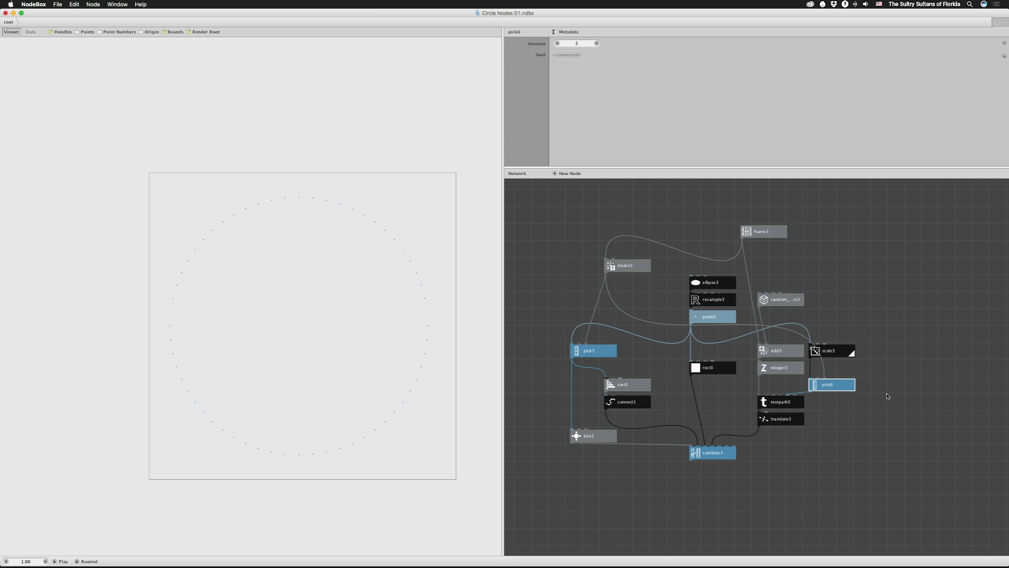
pyautogui.click(774, 405)
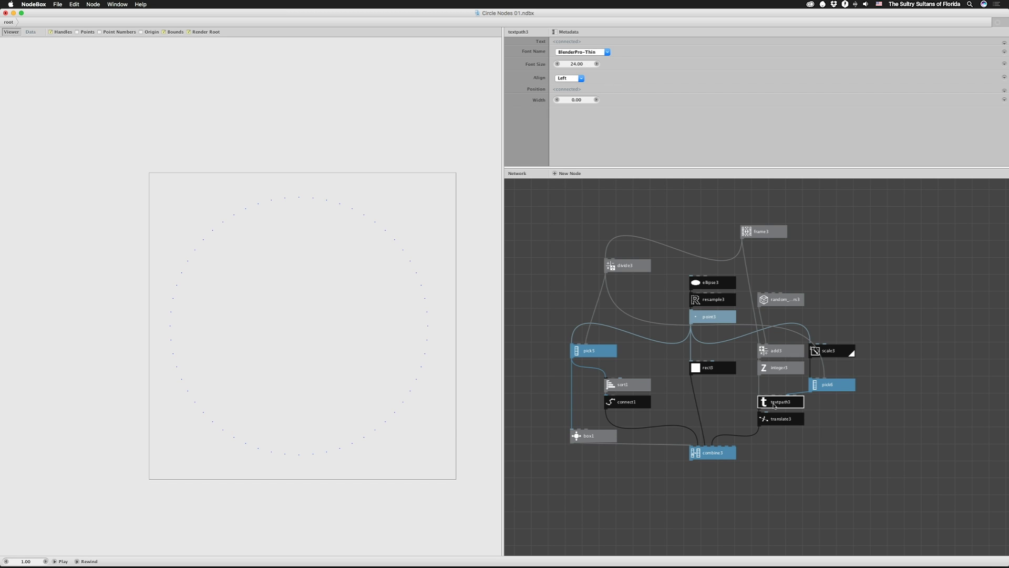
# Step: Check translate3's 11, 6 label offset, then return to textpath3's font parameters
pyautogui.click(780, 420)
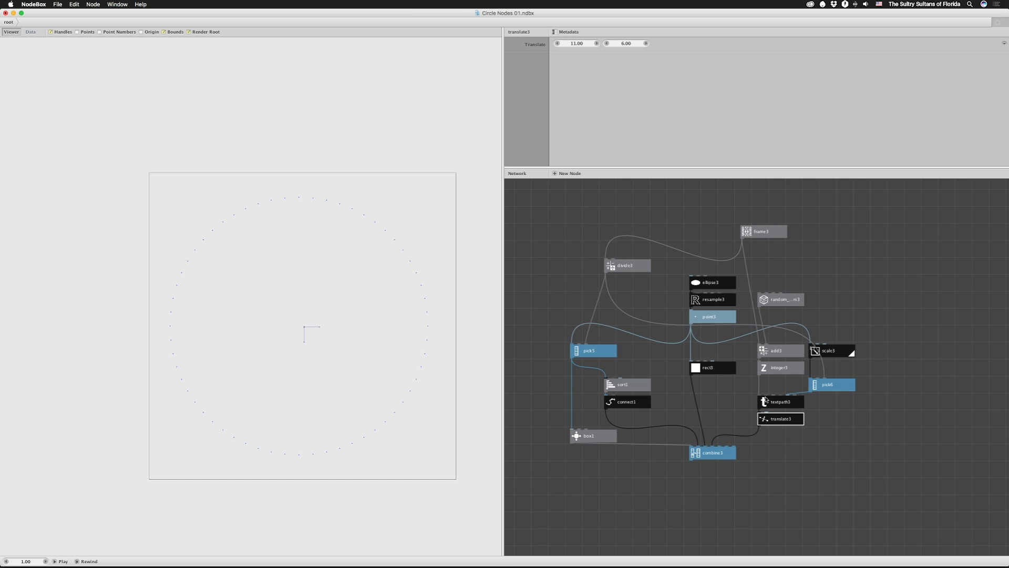
pyautogui.click(776, 402)
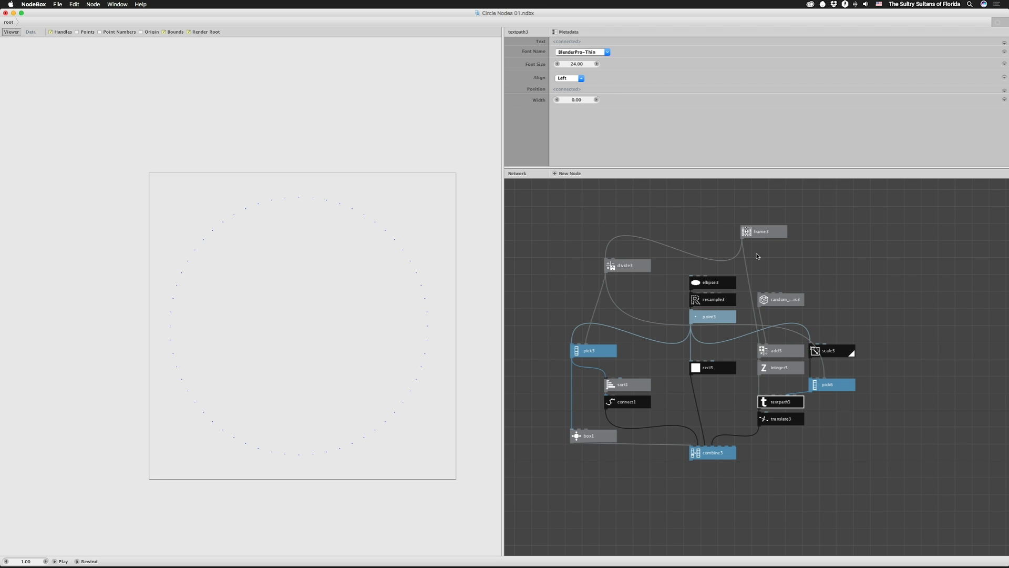
# Step: Inspect frame3, random_numbers and integer3, then render add3's five decimal values
pyautogui.click(761, 232)
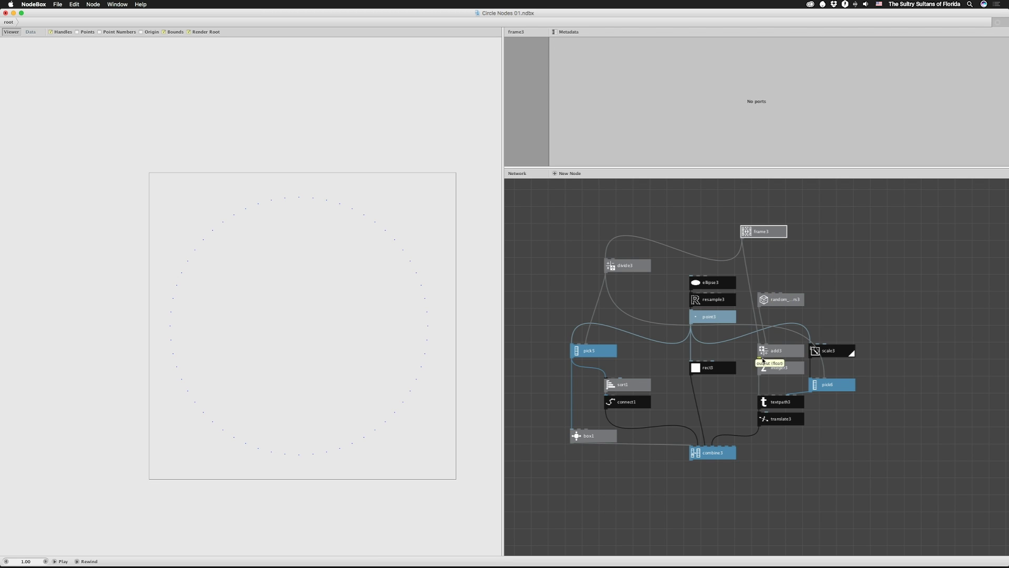
pyautogui.click(774, 298)
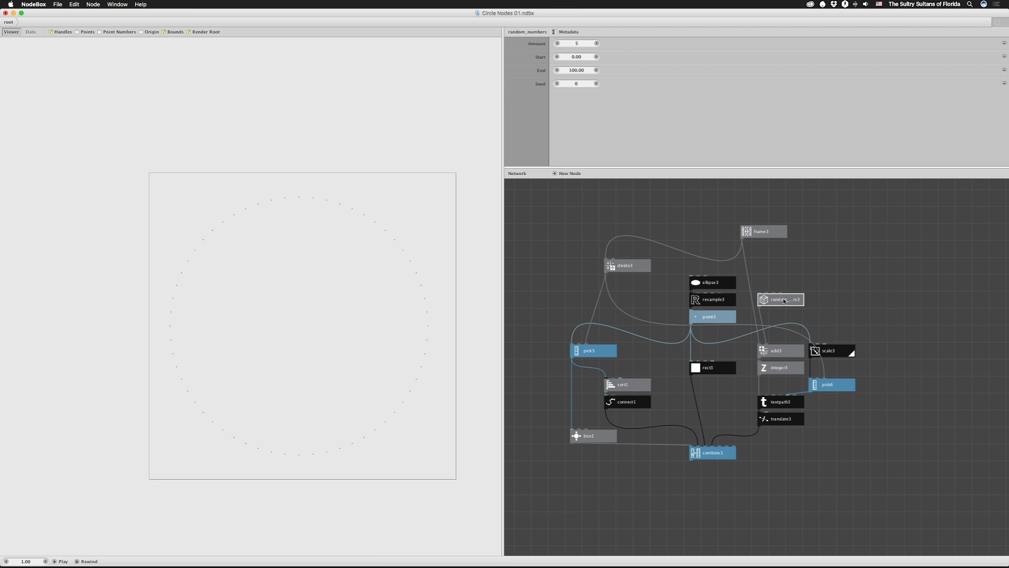
pyautogui.click(767, 370)
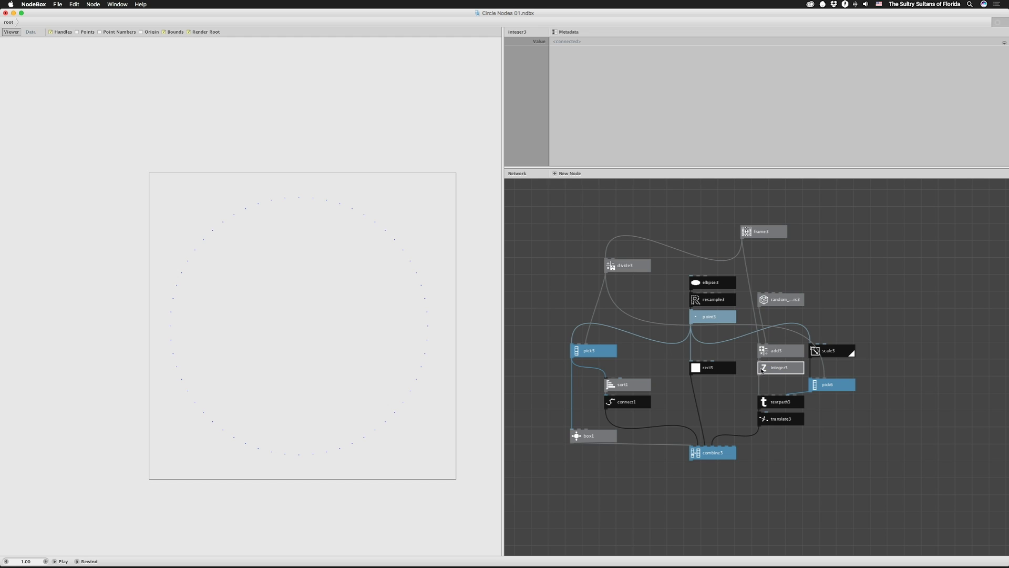
pyautogui.doubleClick(769, 352)
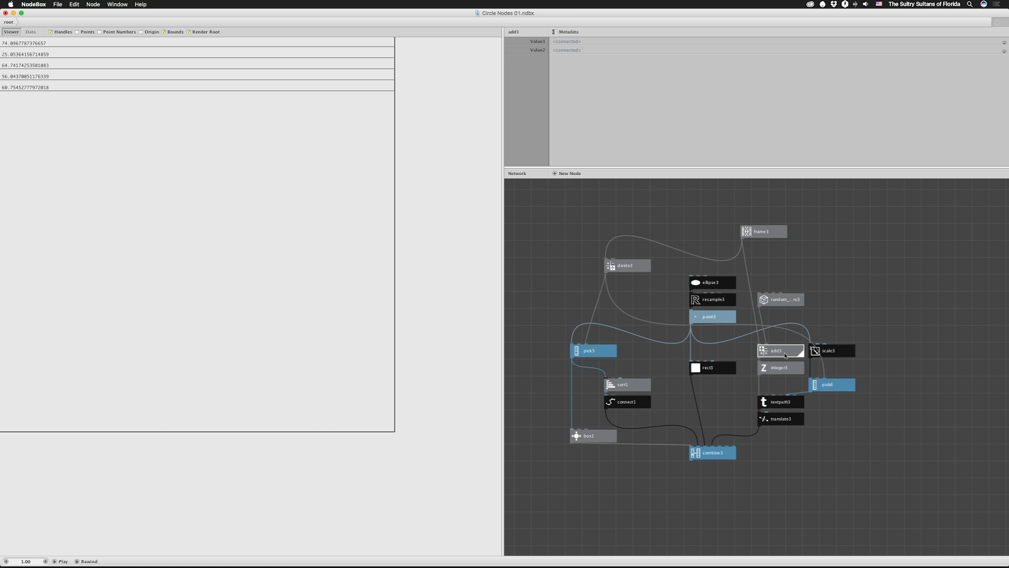
# Step: Switch to the Data table and render integer3's rounded whole-number values
pyautogui.click(32, 32)
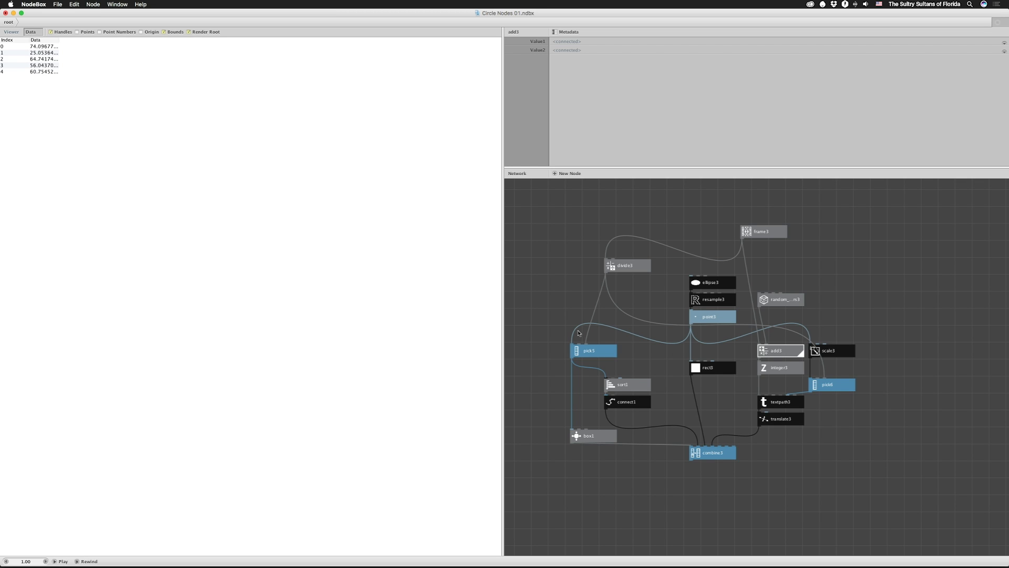
pyautogui.click(783, 368)
pyautogui.doubleClick(777, 368)
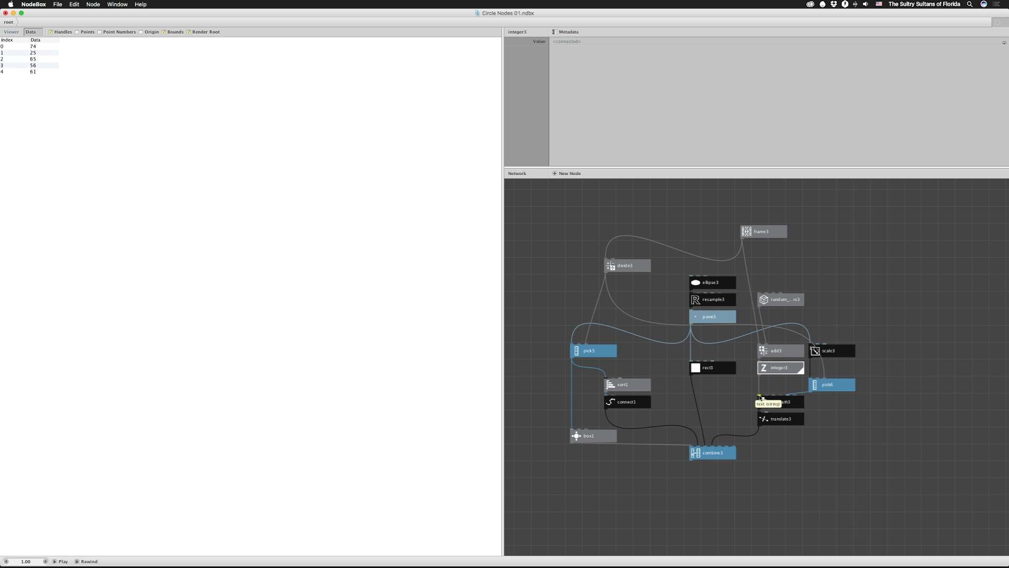
# Step: Check textpath3, then render combine3 and return to the Viewer
pyautogui.click(761, 400)
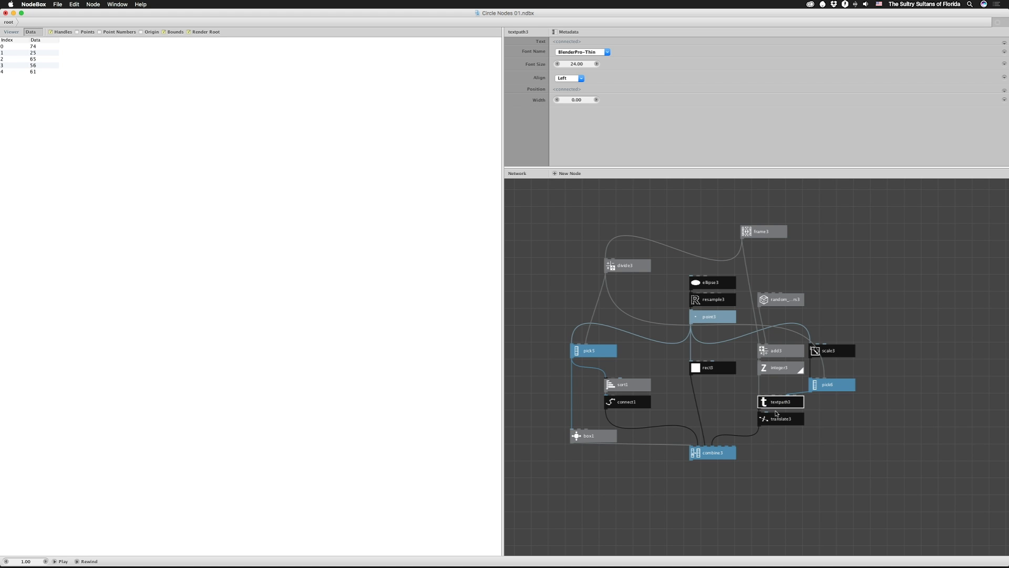
pyautogui.click(722, 452)
pyautogui.click(11, 32)
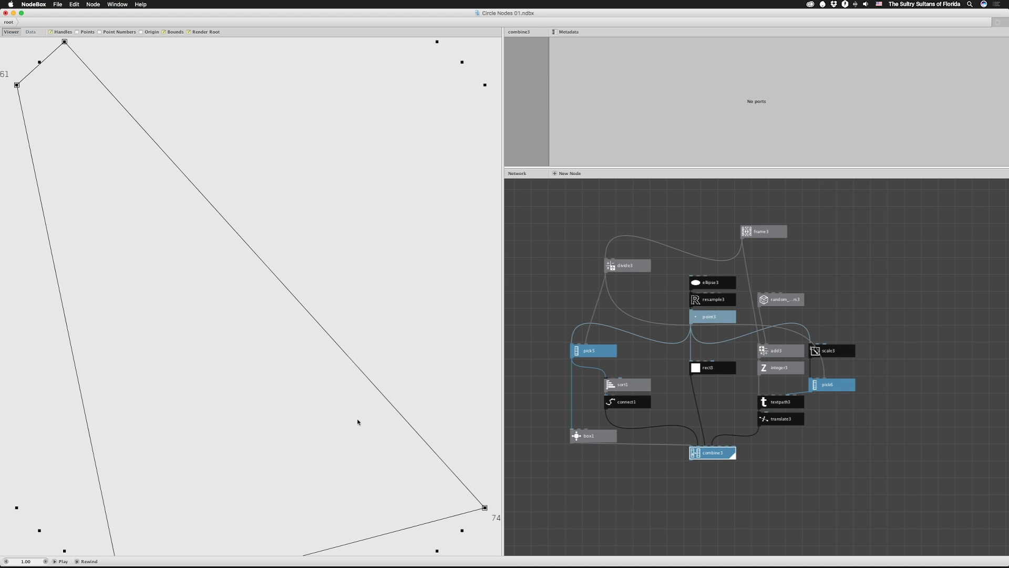
pyautogui.scroll(-5, 272, 209)
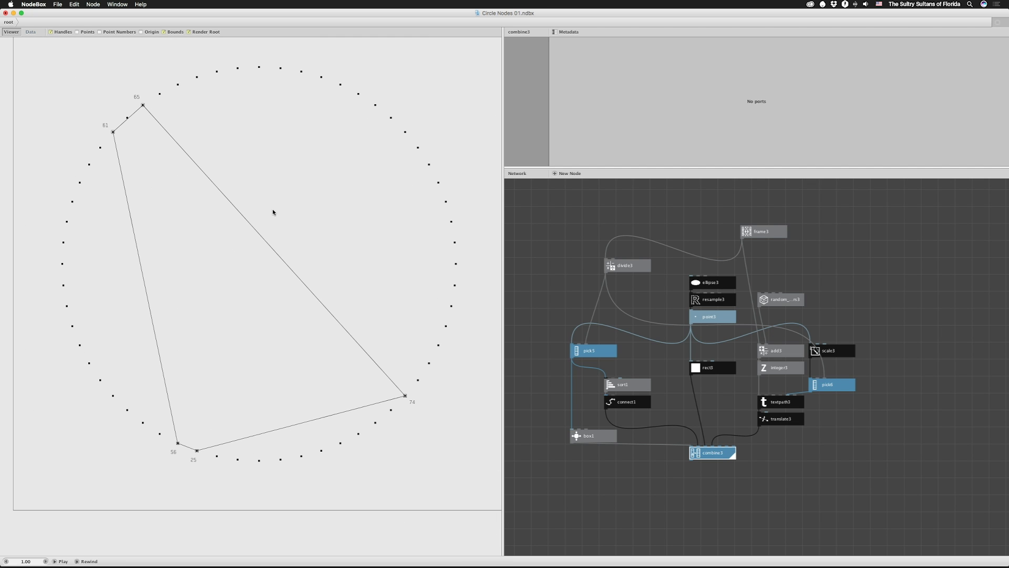
pyautogui.hscroll(2, 316, 297)
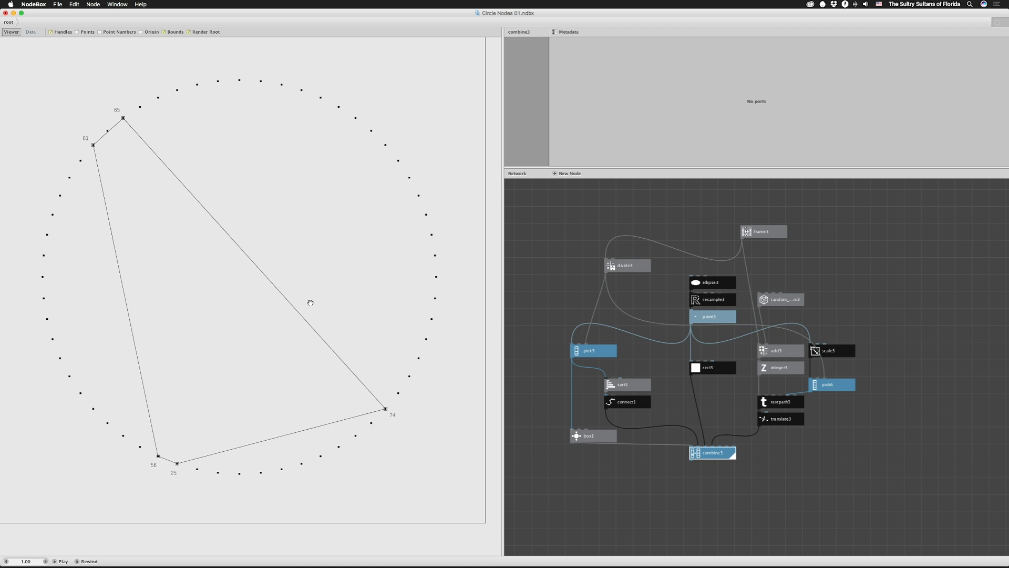
pyautogui.click(57, 4)
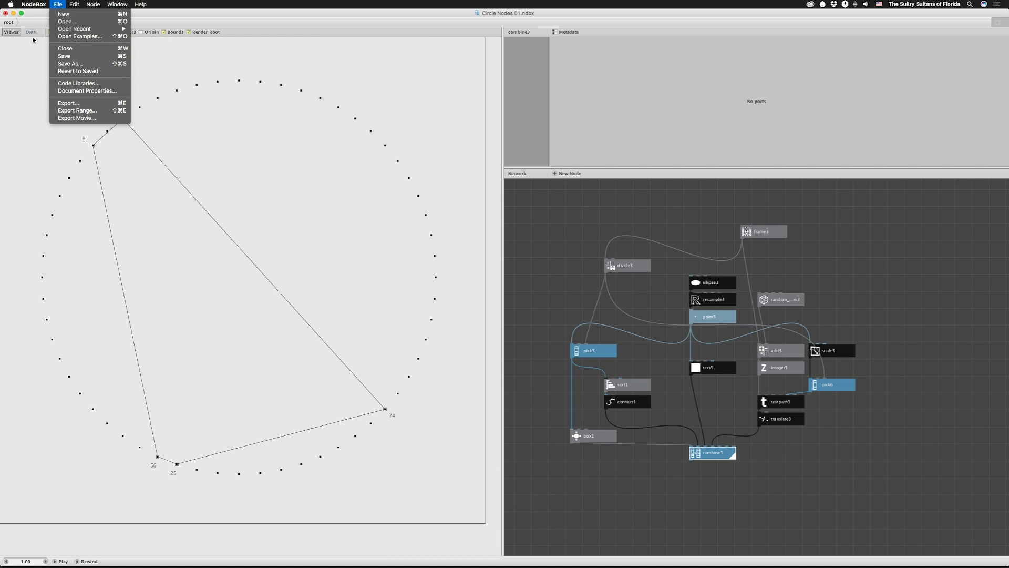
pyautogui.click(90, 118)
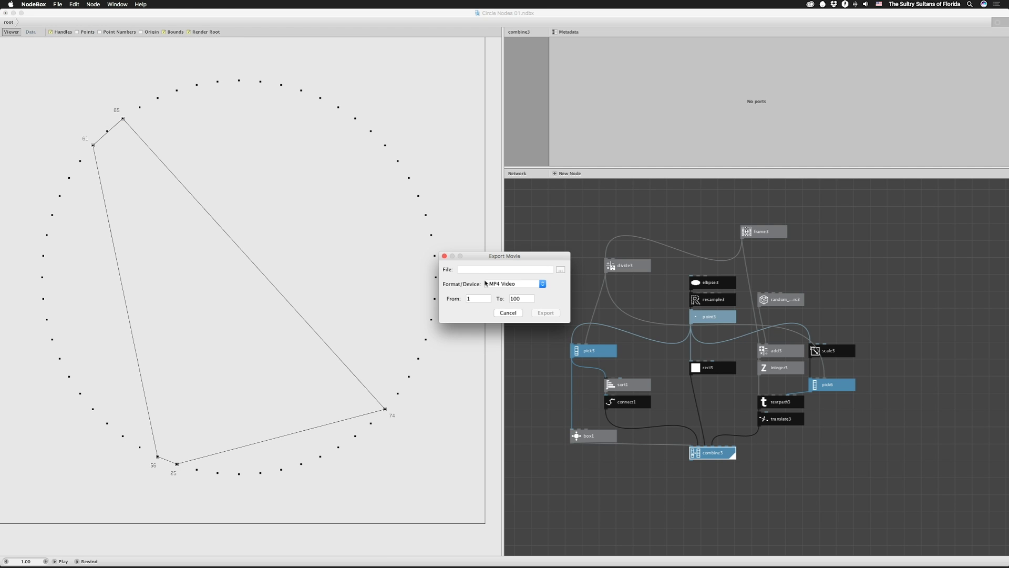
pyautogui.click(539, 286)
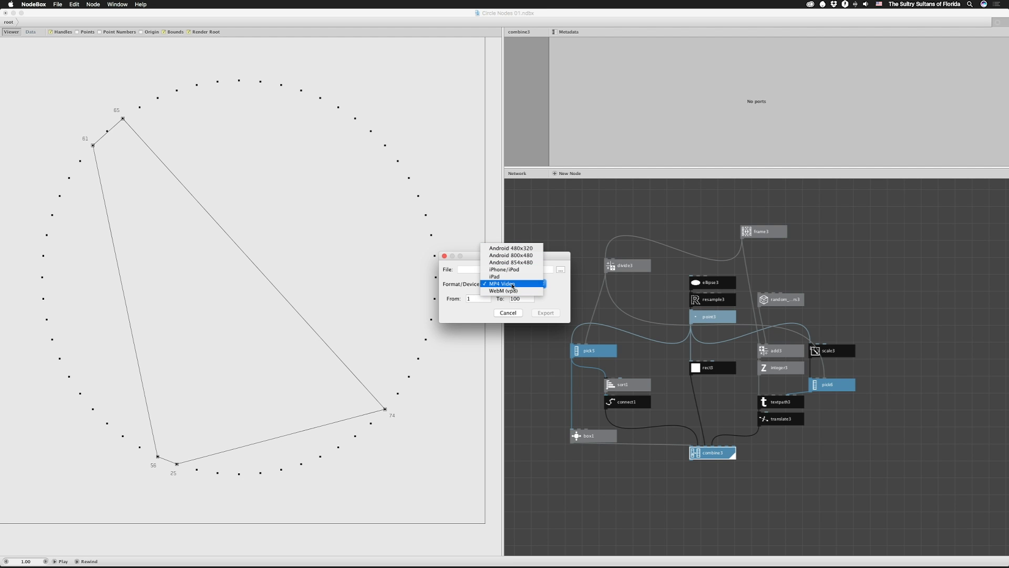
pyautogui.click(467, 317)
pyautogui.click(508, 314)
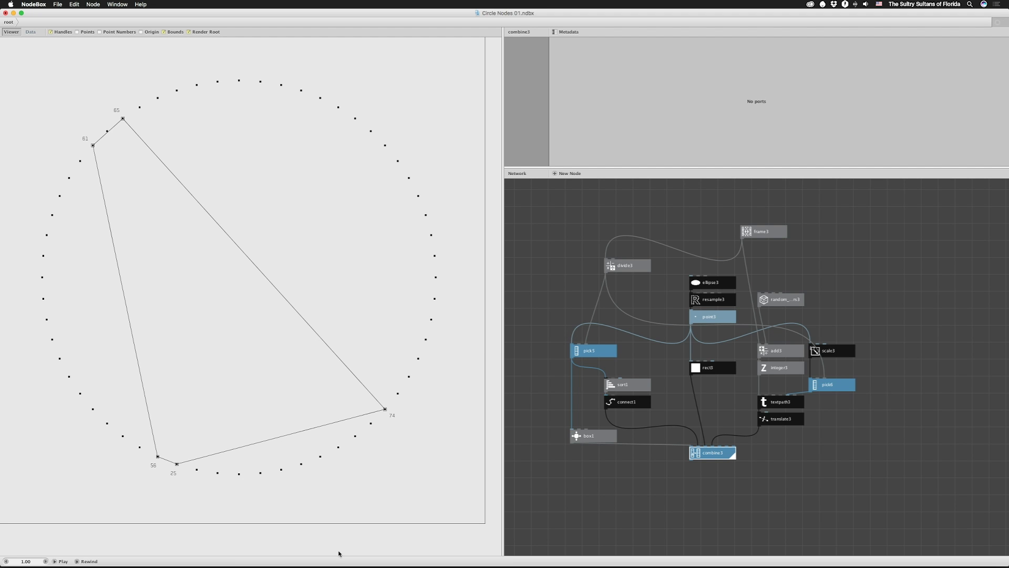
pyautogui.click(58, 4)
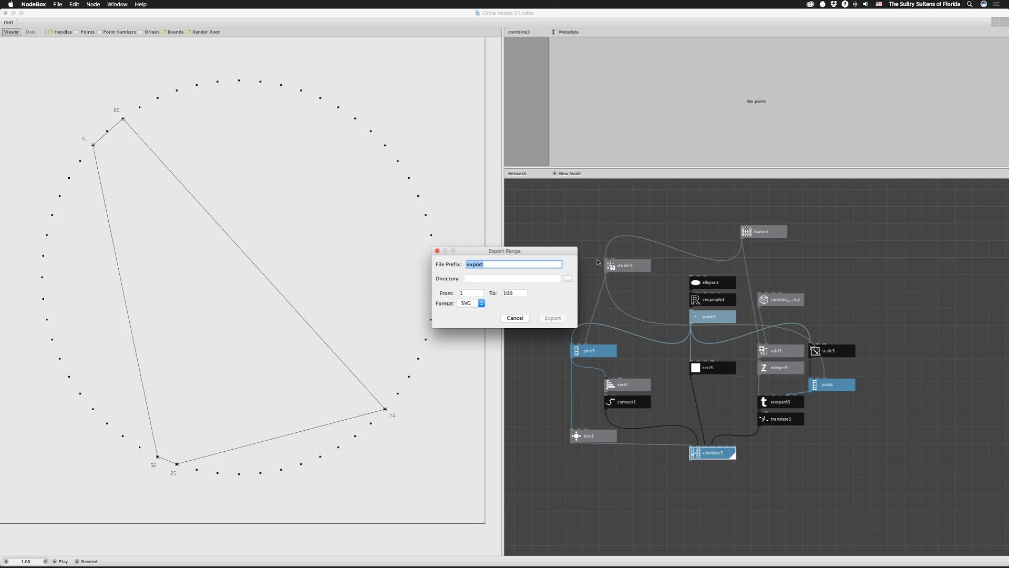
pyautogui.click(473, 303)
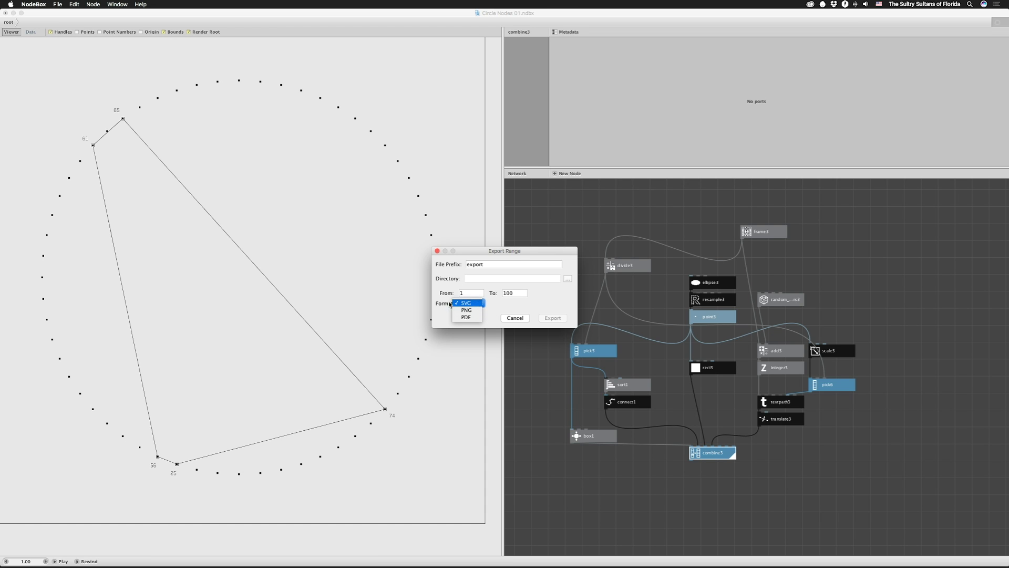
pyautogui.click(501, 307)
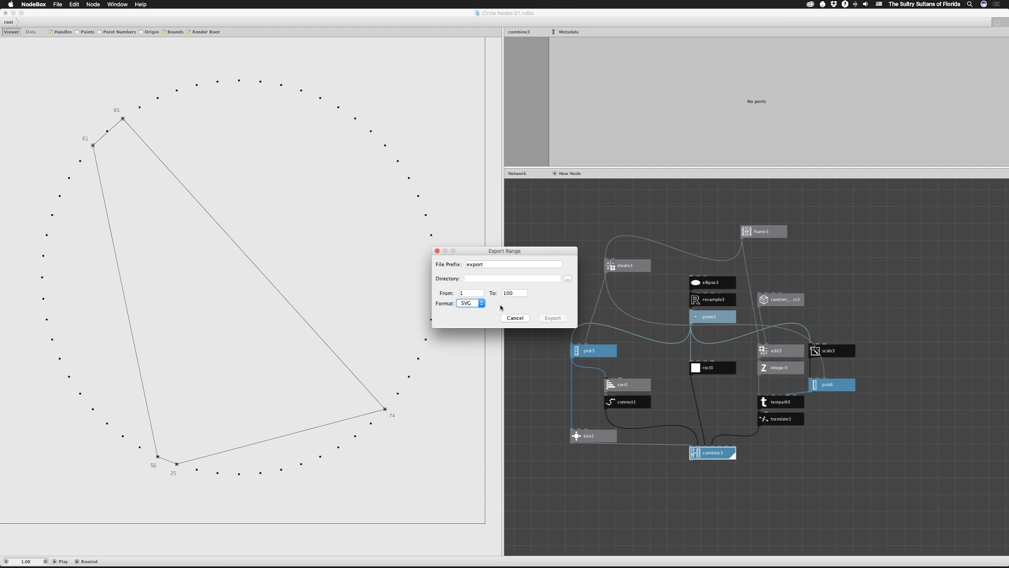
pyautogui.click(515, 317)
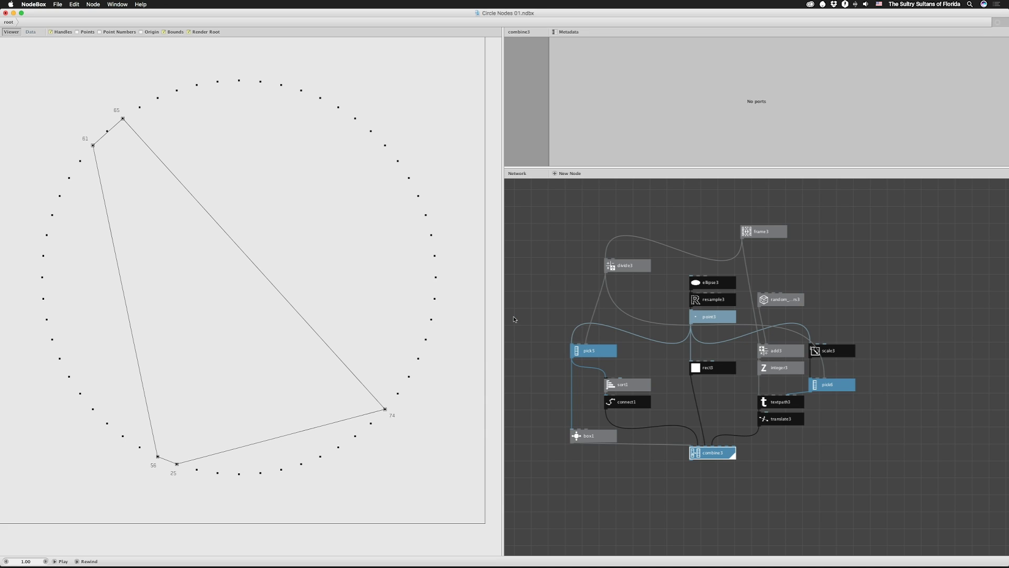